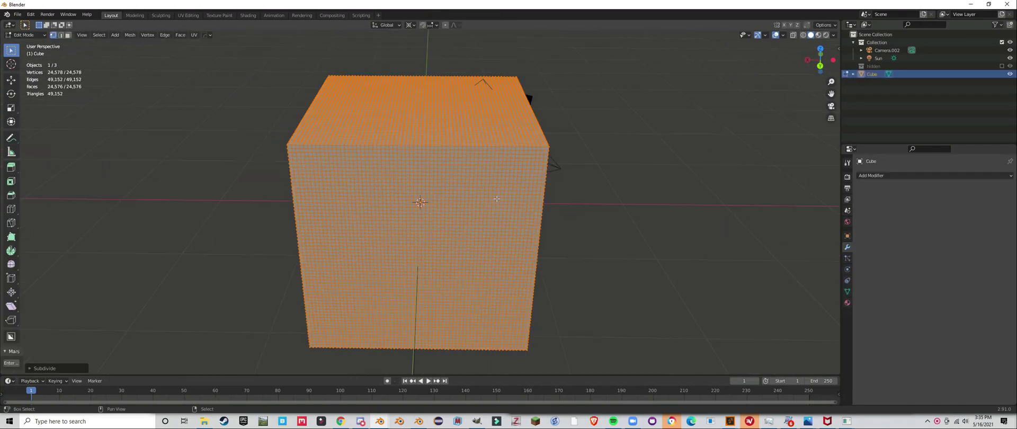
Step: Round the dense cube into a perfect sphere with To Sphere in Edit Mode
key("shift+alt+s")
left_click(483, 180)
key("Tab")
Step: Resize the sphere in the N panel, apply its scale, and switch to the Shading workspace
key("n")
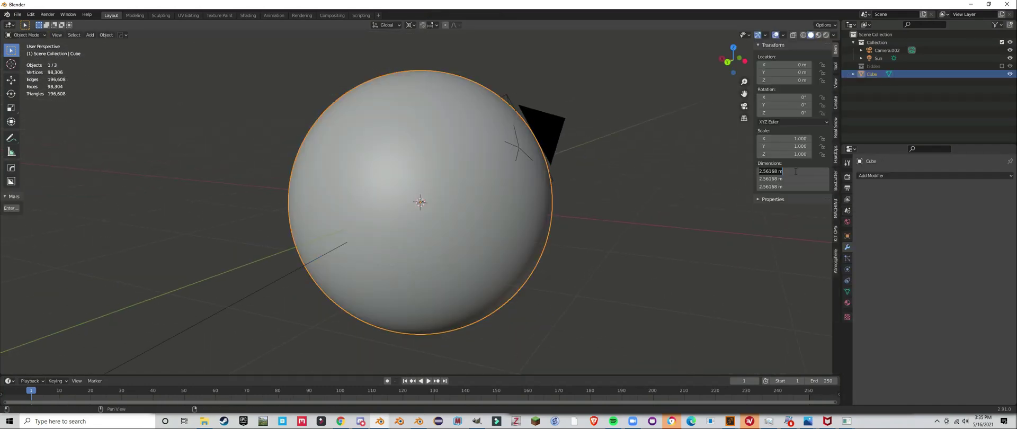
key("s")
left_click(746, 178)
left_click(106, 35)
left_click(248, 15)
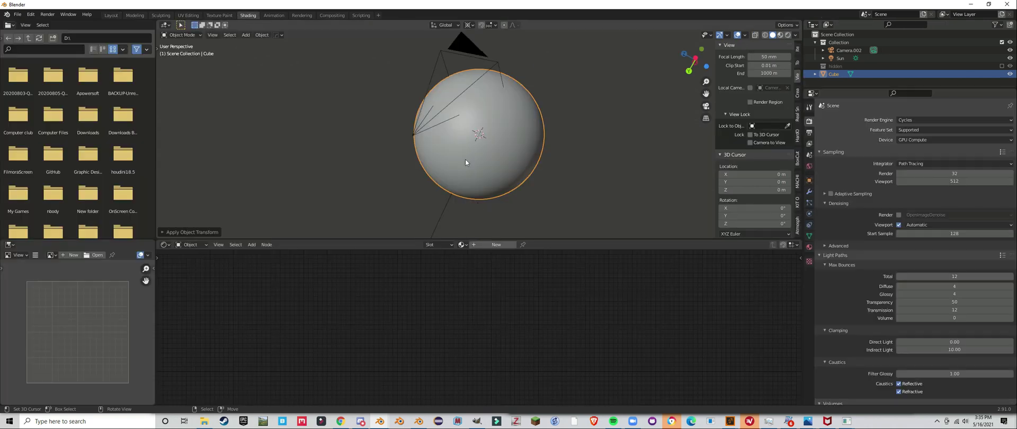
Step: Add texture coordinate, mapping and image texture nodes to the Principled BSDF and load the earth image
scroll(532, 289, "down", 3)
middle_click_drag(533, 289, 437, 393)
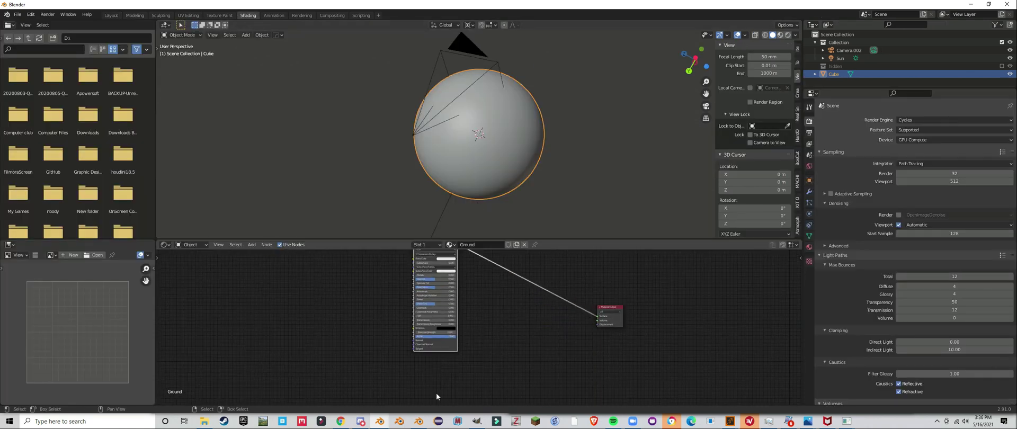
scroll(436, 393, "up", 3)
middle_click_drag(481, 281, 470, 292)
middle_click_drag(498, 268, 559, 254)
key("ctrl+t")
scroll(591, 290, "up", 2)
left_click(461, 298)
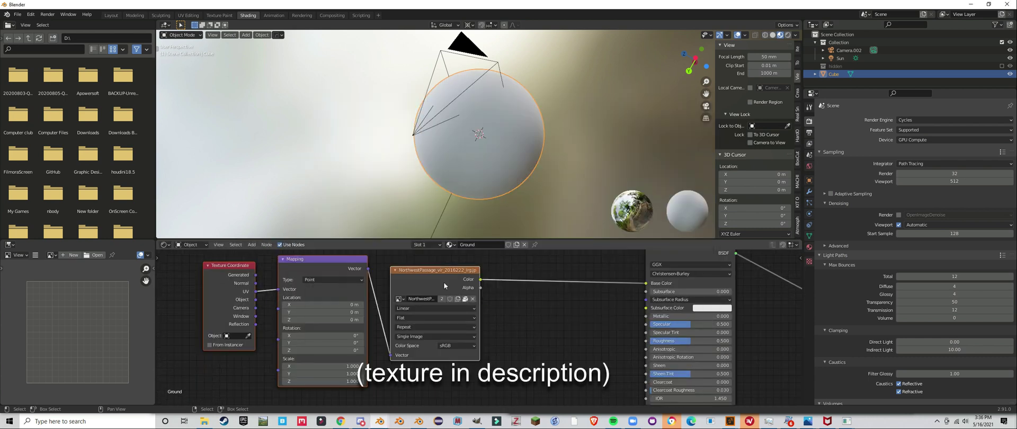
scroll(456, 286, "up", 2)
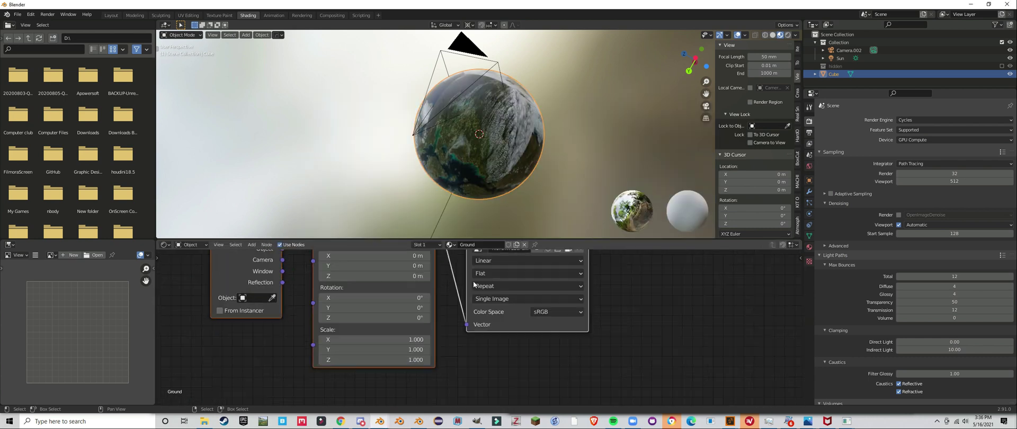
left_click_drag(489, 289, 505, 289)
Step: Add a ColorRamp fed by the image colour and move its white stop to 0.032
middle_click_drag(504, 297, 557, 391)
middle_click_drag(465, 179, 524, 169)
scroll(477, 329, "down", 3)
key("shift+a")
left_click(488, 321)
left_click(558, 331)
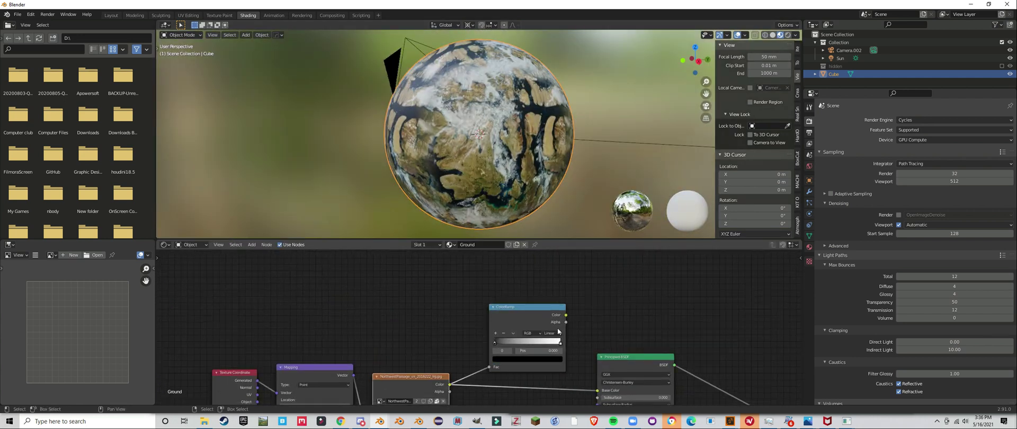
left_click_drag(560, 342, 502, 344)
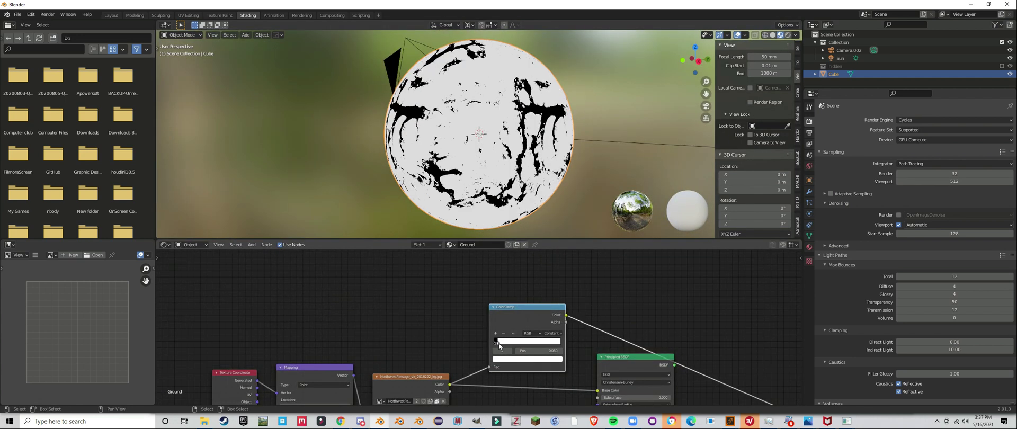
Step: Add a Mix Shader node and connect the Principled BSDF output into it
scroll(498, 347, "down", 3)
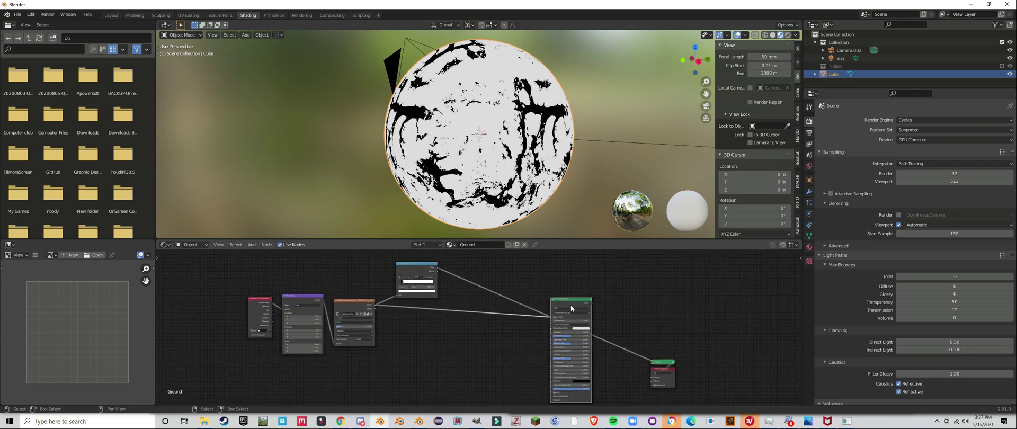
middle_click_drag(498, 347, 403, 324)
scroll(500, 270, "up", 2)
scroll(509, 291, "up", 1)
scroll(502, 360, "up", 2)
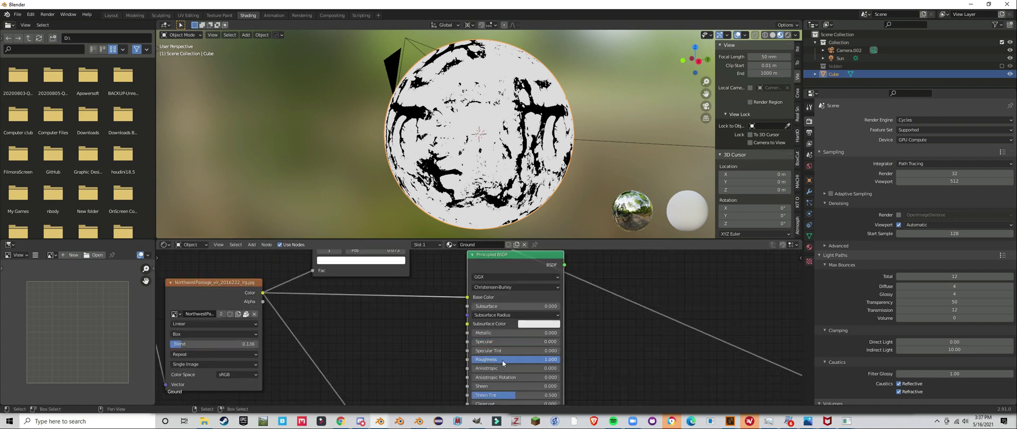
scroll(503, 360, "down", 2)
scroll(482, 343, "up", 3)
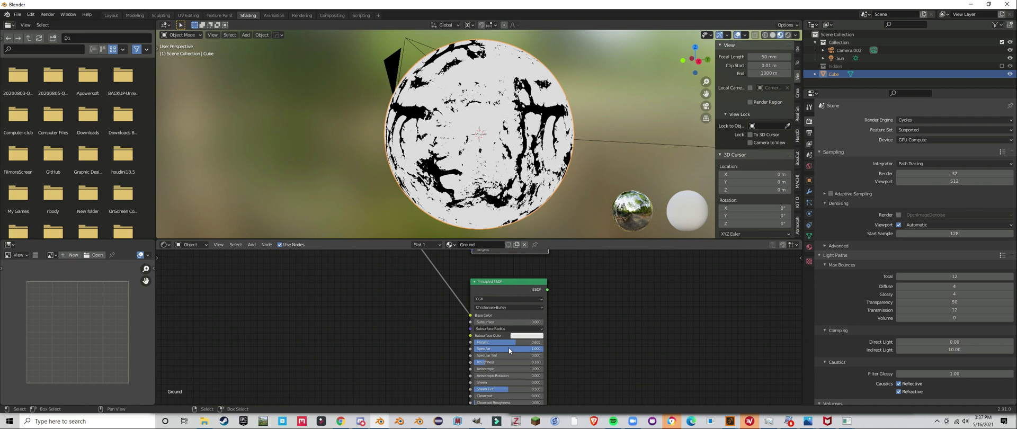
scroll(509, 348, "down", 5)
key("shift+a")
mouse_move(469, 294)
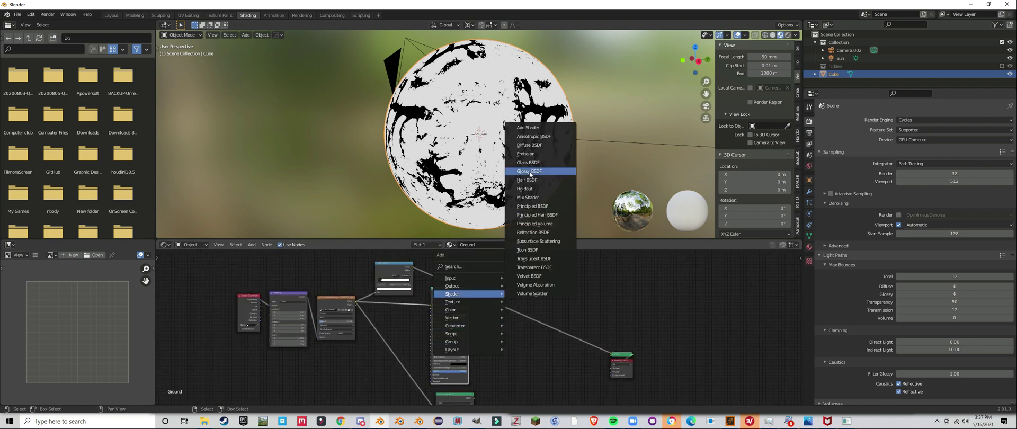
left_click(529, 197)
scroll(517, 318, "up", 2)
left_click_drag(454, 374, 518, 309)
scroll(482, 325, "down", 6)
left_click_drag(459, 351, 441, 295)
scroll(461, 297, "up", 3)
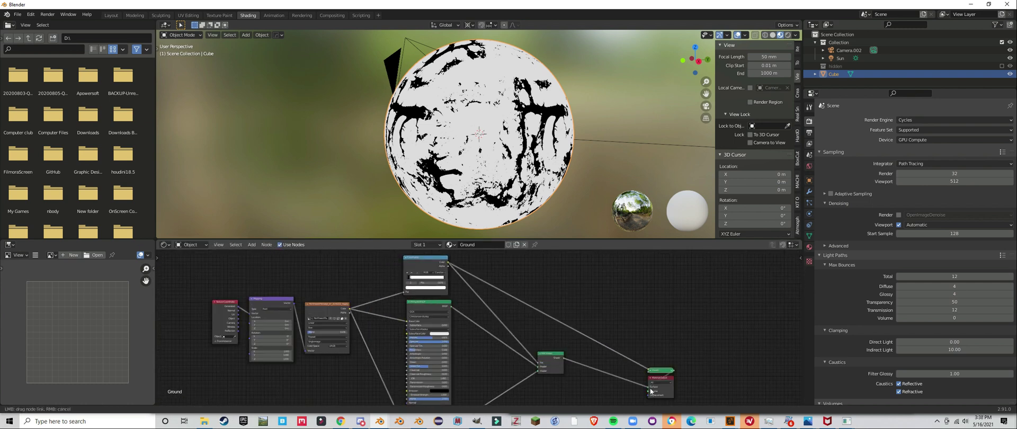
Step: Connect the Mix Shader to the Material Output surface and inspect the planet in solid shading
left_click_drag(651, 391, 650, 387)
scroll(504, 145, "up", 3)
mouse_move(510, 134)
middle_mouse_down()
mouse_move(383, 99)
mouse_move(443, 169)
mouse_move(577, 109)
mouse_move(547, 91)
middle_mouse_up()
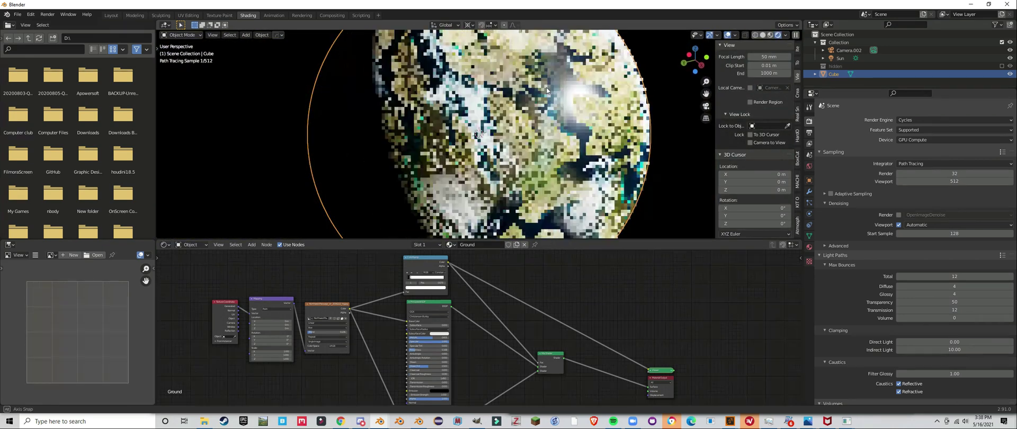
scroll(548, 91, "down", 2)
left_click(763, 35)
scroll(568, 342, "up", 2)
Step: Add a Displacement node to the output with scale 0.01, previewing the planet rendered
key("shift+a")
mouse_move(525, 354)
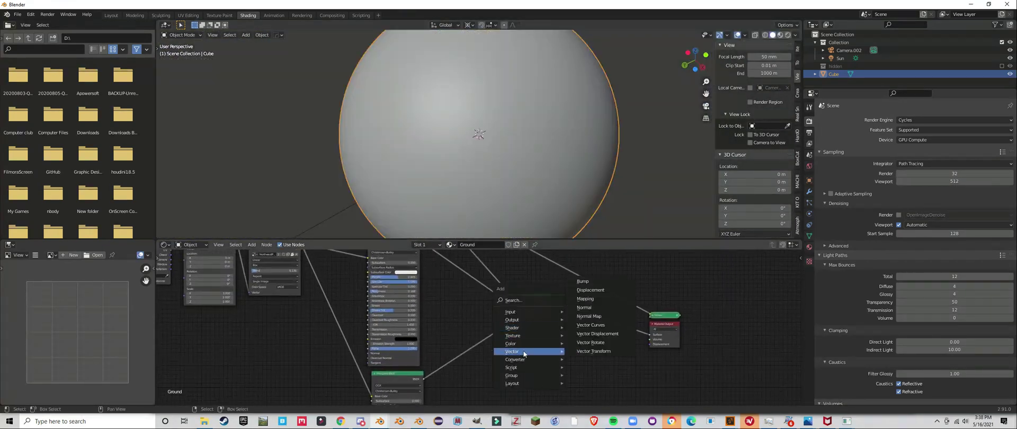
left_click(590, 289)
left_click(539, 362)
scroll(539, 362, "up", 2)
type("0.01")
key("Return")
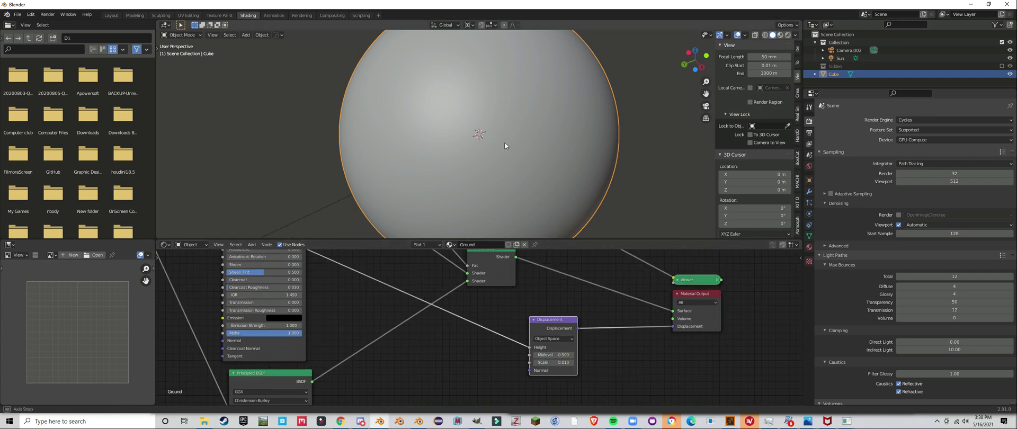
key("z")
left_click(528, 143)
scroll(528, 143, "up", 3)
left_click_drag(556, 362, 545, 363)
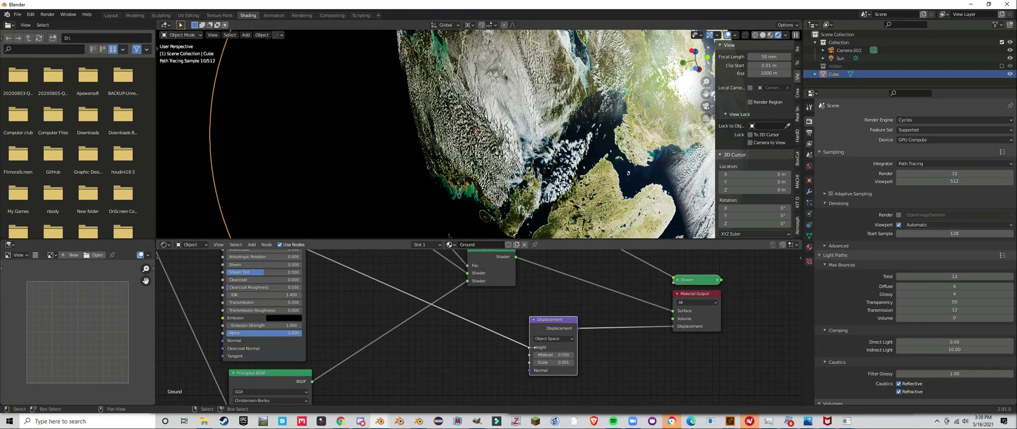
Step: View the planet through the scene camera in solid shading
mouse_move(458, 158)
middle_mouse_down()
mouse_move(467, 190)
mouse_move(551, 190)
mouse_move(607, 151)
middle_mouse_up()
key("KP_0")
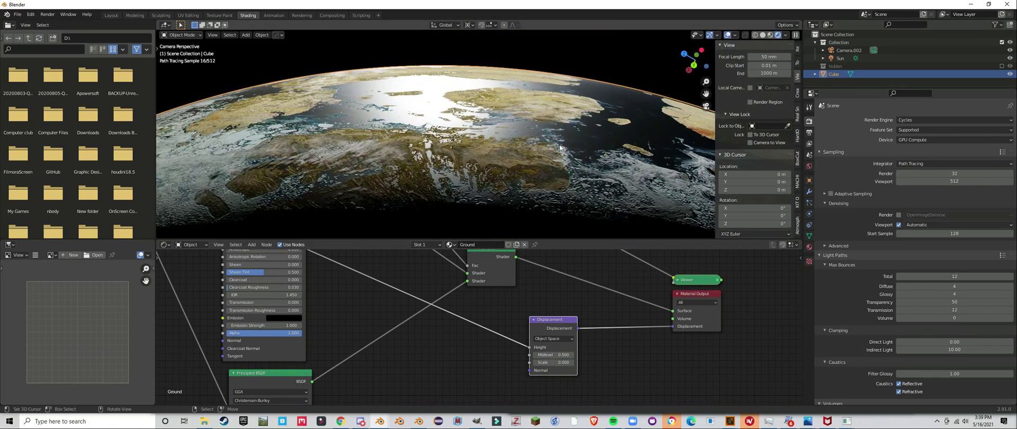
left_click(402, 162)
Step: Duplicate the planet sphere in place and delete the copied material's shading nodes
key("shift+d")
key("Escape")
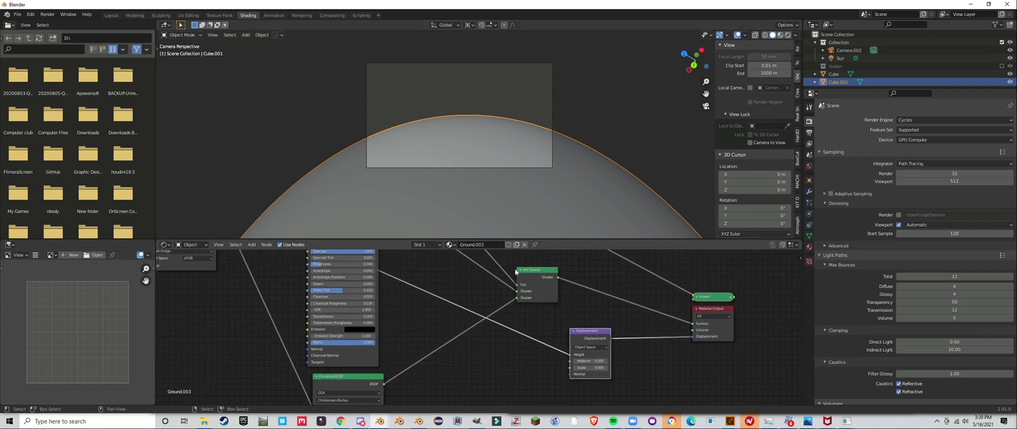
key("Home")
key("x")
middle_click_drag(475, 307, 553, 312)
Step: Add a Texture Coordinate node followed by a vector math Length node
key("shift+a")
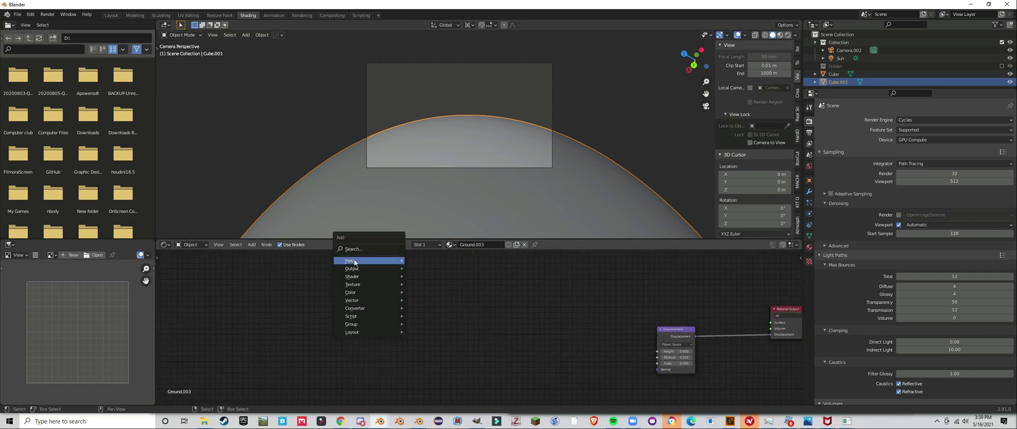
mouse_move(371, 260)
left_click(430, 222)
left_click(207, 323)
key("shift+a")
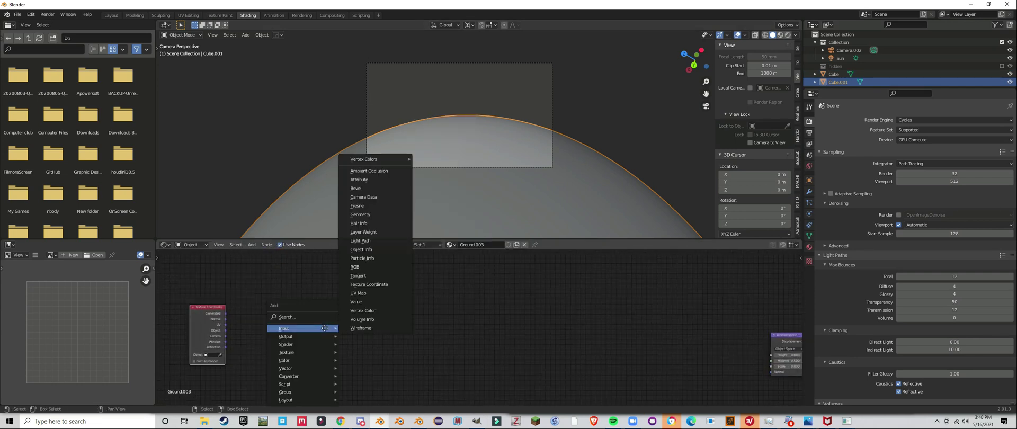
mouse_move(289, 377)
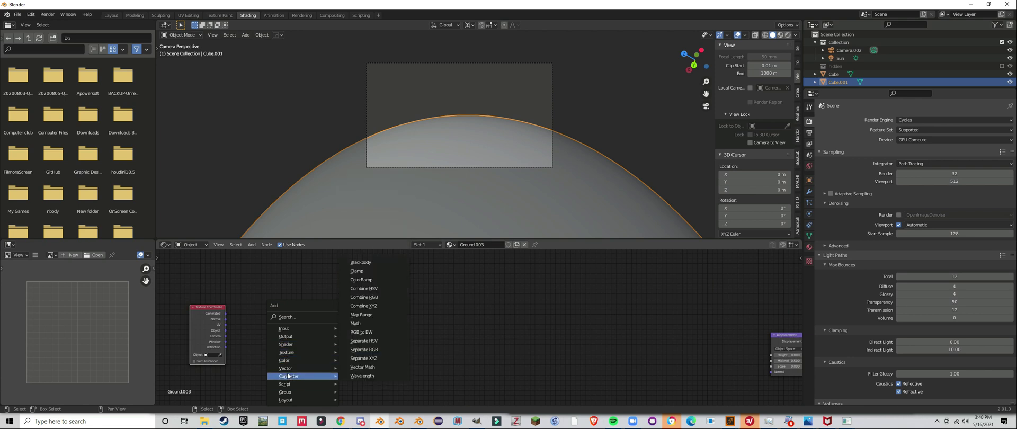
left_click(365, 356)
left_click(285, 318)
Step: Add Math nodes set to Subtract and Divide, plus a Value node below the chain
key("shift+a")
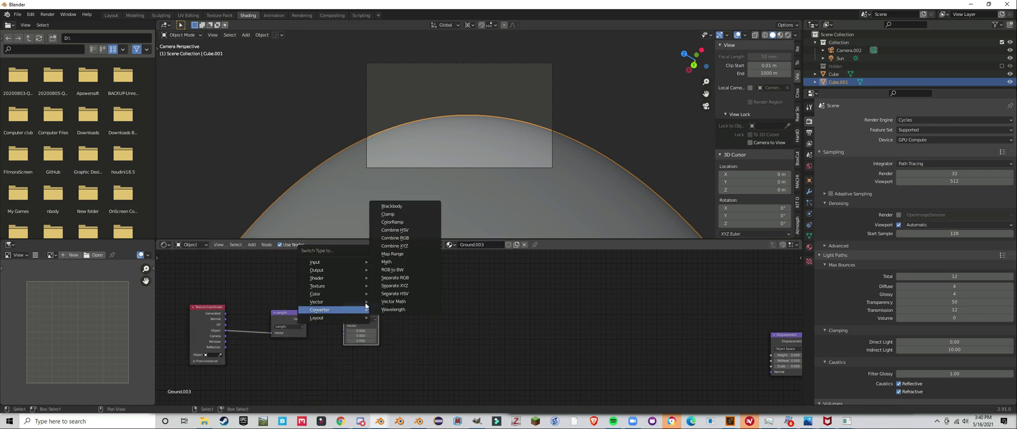
left_click(360, 315)
left_click(361, 317)
left_click(362, 319)
left_click(384, 306)
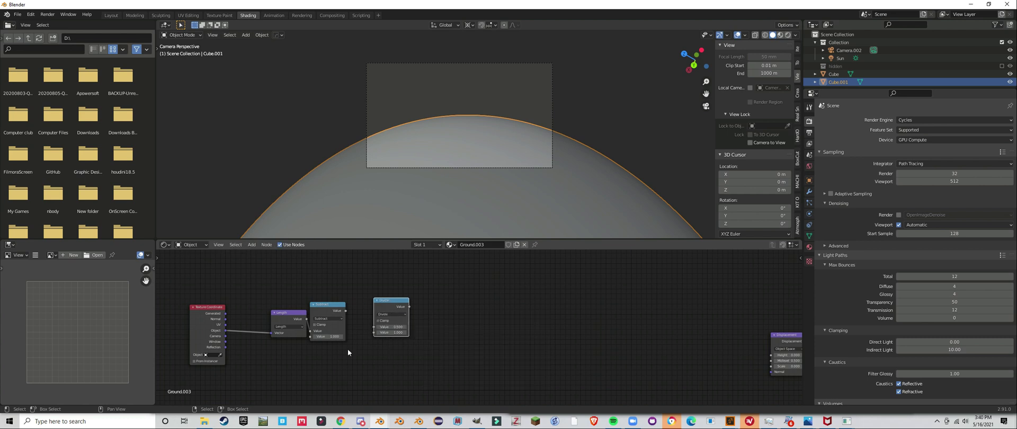
left_click(392, 314)
left_click(390, 212)
key("shift+a")
left_click(345, 296)
left_click(310, 375)
middle_click_drag(394, 306, 430, 293)
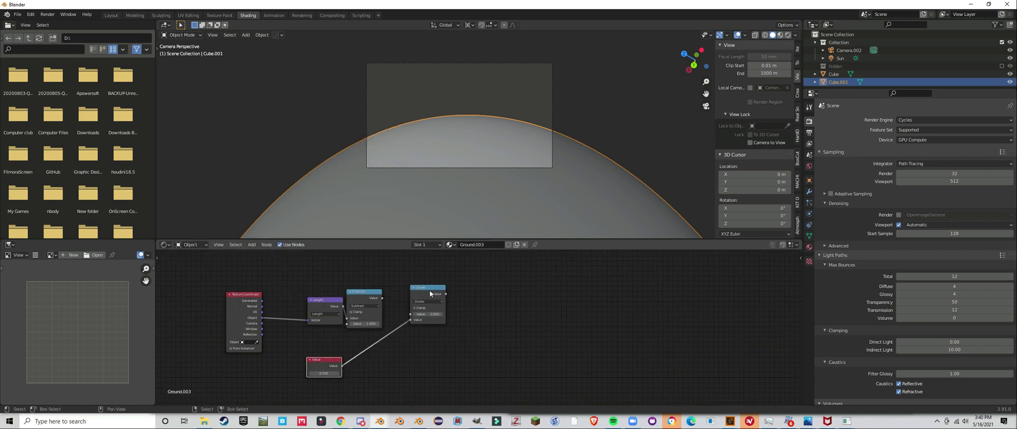
Step: Insert a Maximum copy of the Subtract node and a Multiply node, then preview the Power output
key("shift+d")
left_click(399, 299)
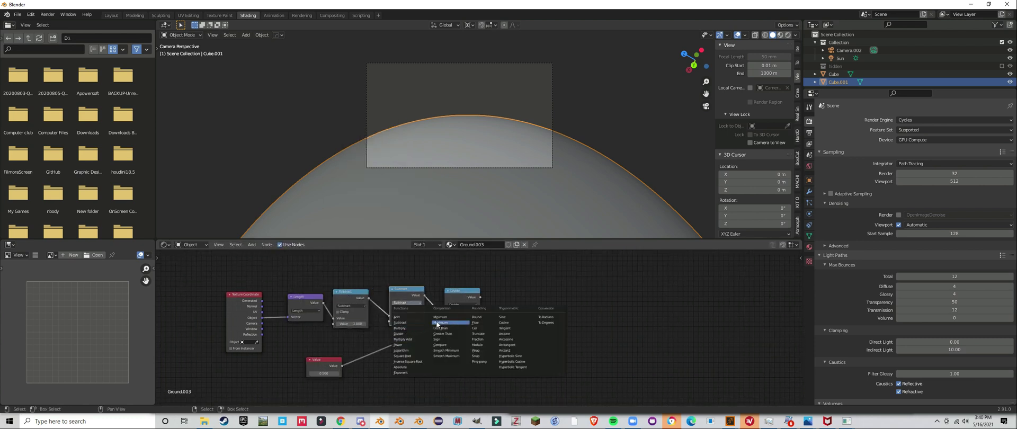
left_click(455, 299)
left_click(452, 309)
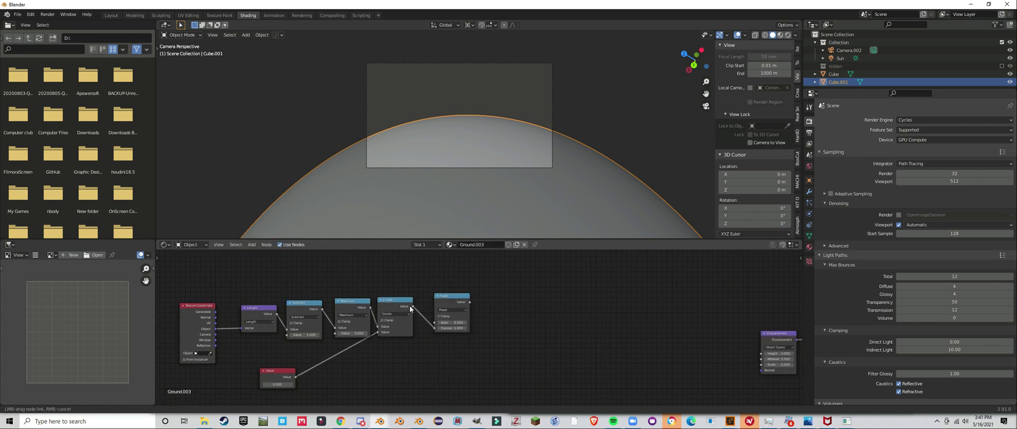
key("shift+d")
left_click(444, 294)
left_click(444, 301)
left_click(451, 332)
key("Home")
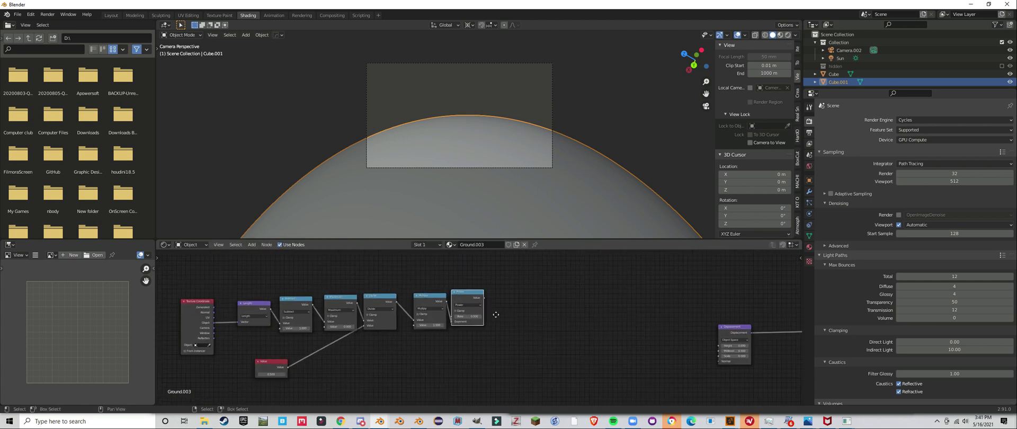
left_click(453, 305, "ctrl+shift")
Step: Set Ground.003's displacement method to Displacement Only in the material settings
key("z")
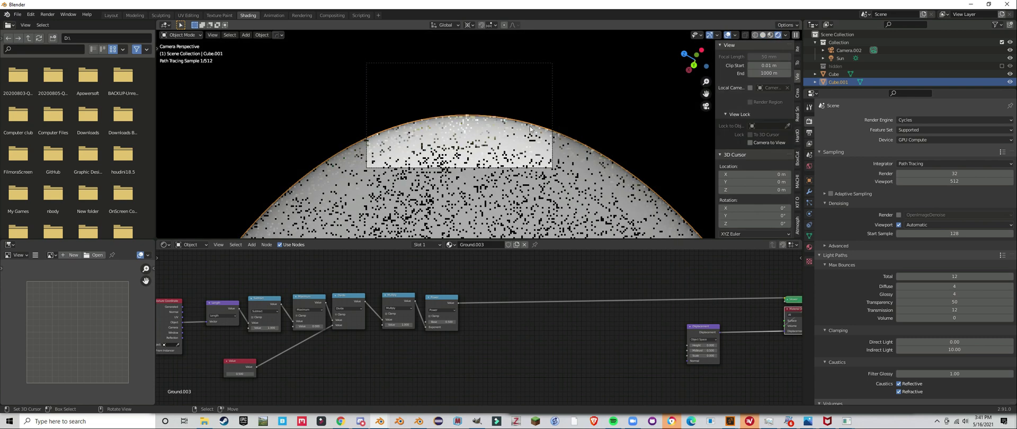
key("z")
left_click(809, 246)
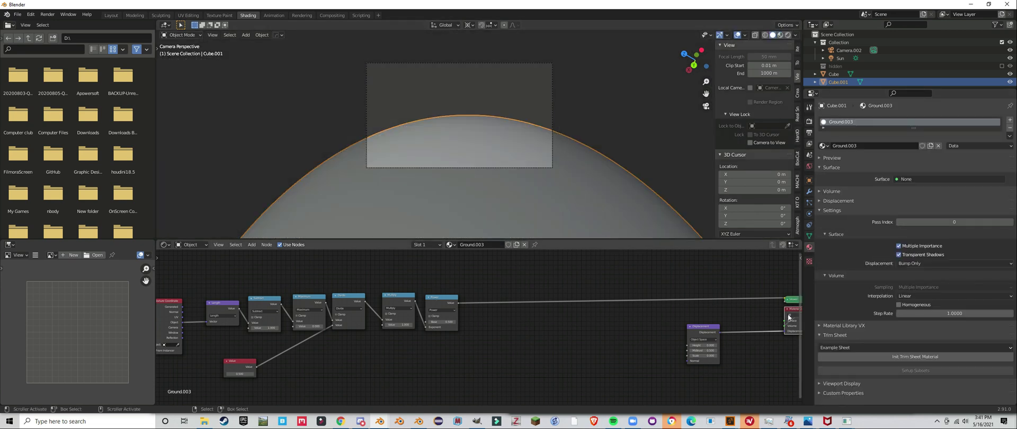
key("Home")
left_click(263, 347)
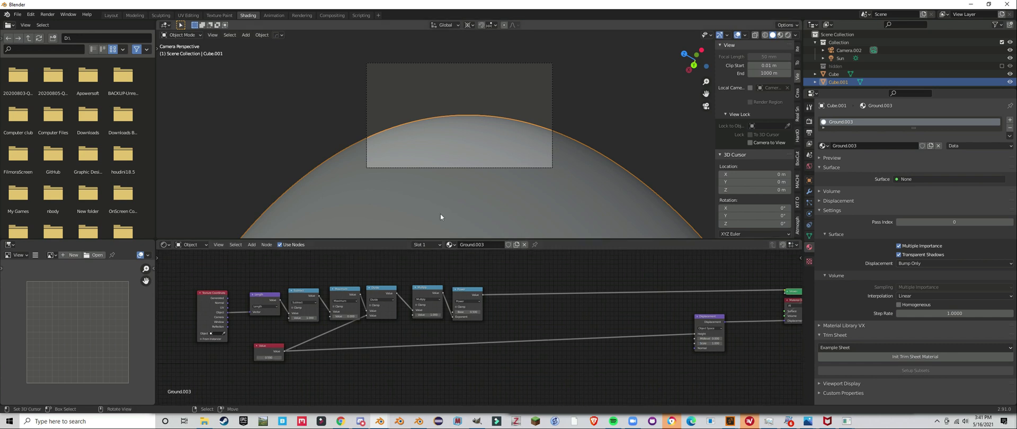
key("z")
left_click(494, 122)
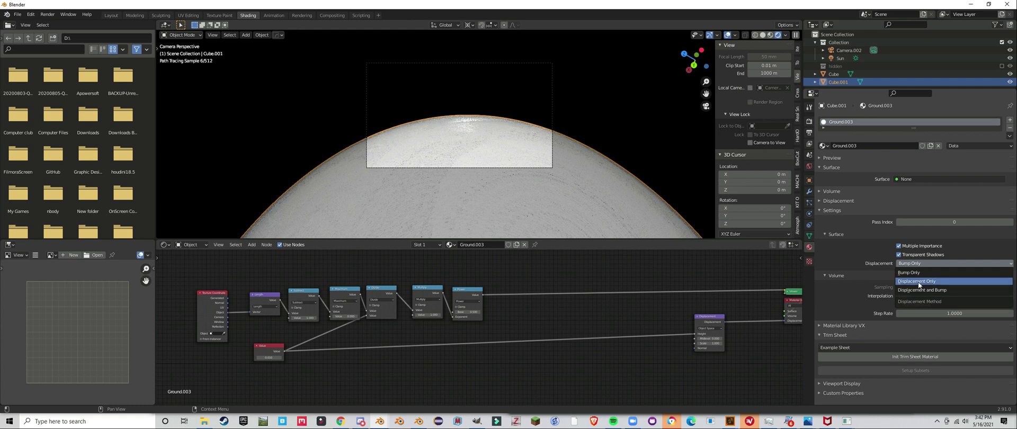
left_click(920, 281)
Step: Raise the first Multiply value and connect a new Volume Scatter to the material's Volume input
scroll(413, 281, "up", 2)
left_click_drag(427, 314, 434, 338)
scroll(471, 73, "up", 3)
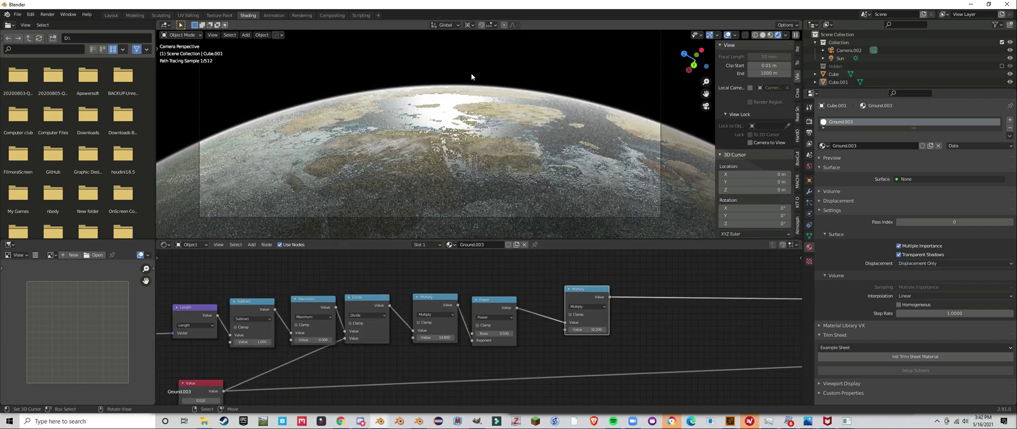
scroll(333, 350, "up", 3, "ctrl")
scroll(447, 331, "down", 6, "ctrl")
scroll(447, 332, "down", 1)
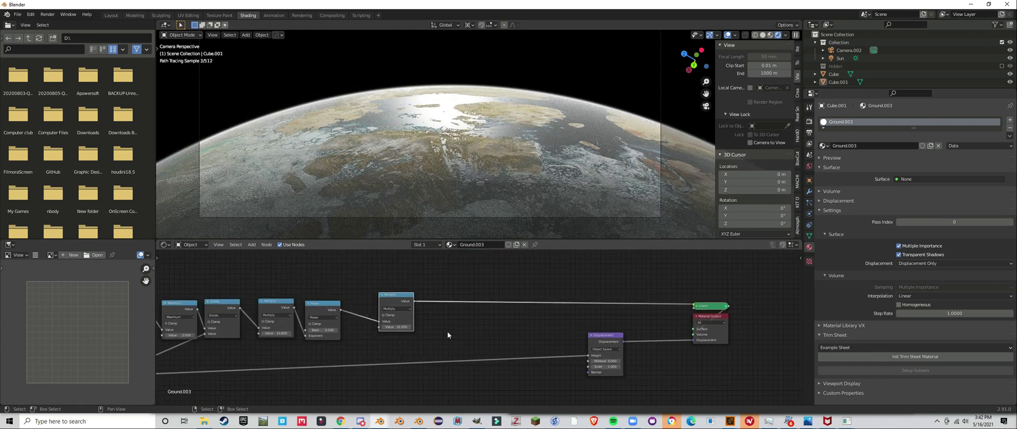
scroll(447, 332, "up", 1)
key("shift+a")
left_click(477, 313)
left_click(525, 316)
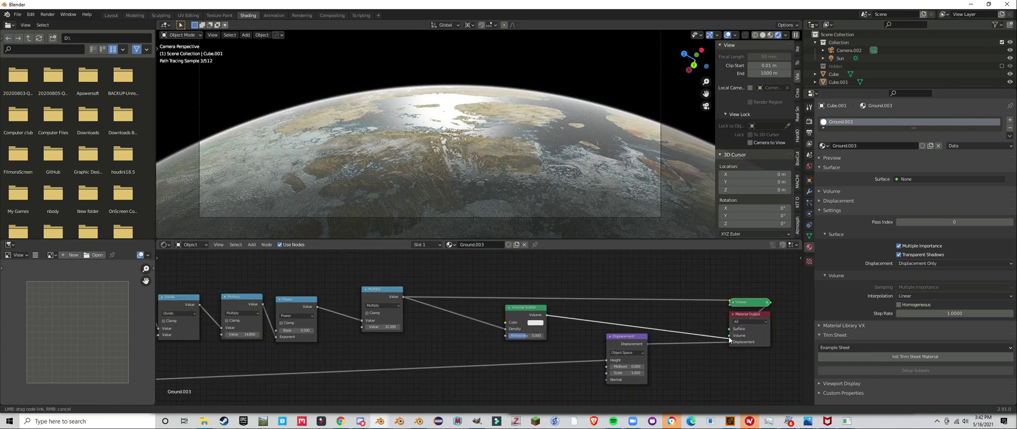
left_click_drag(729, 339, 729, 336)
Step: Make the Volume Scatter colour blue and set the Multiply value to 250
left_click(535, 322)
left_click(545, 262)
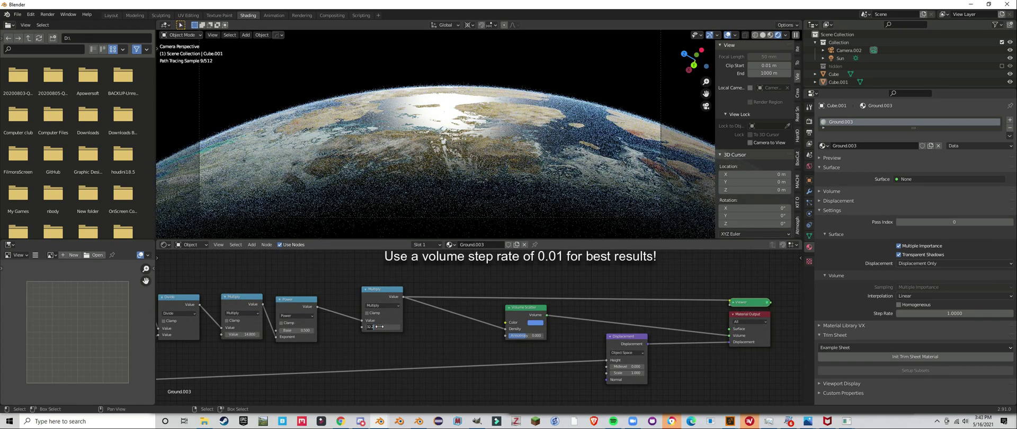
type("250")
key("Return")
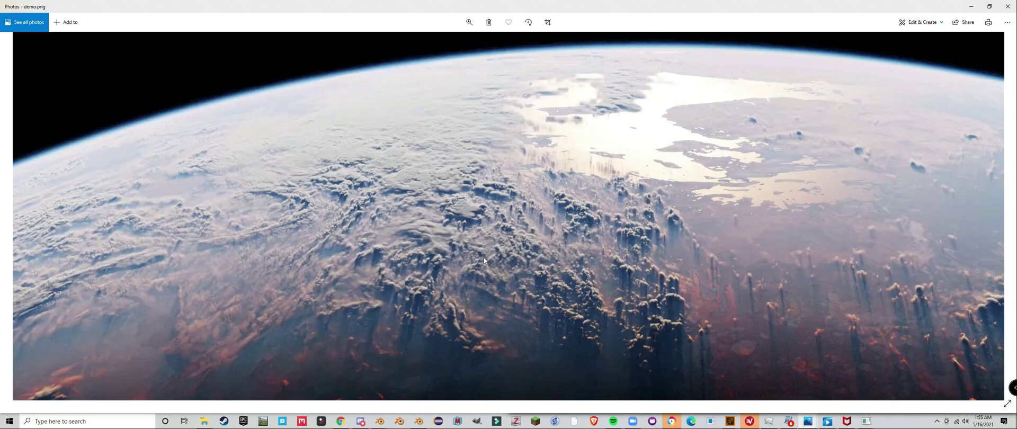
mouse_move(381, 419)
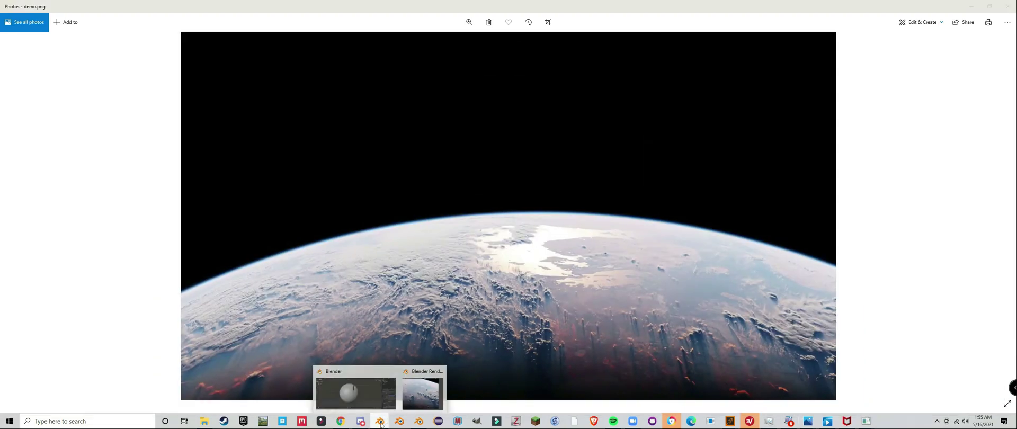
left_click(356, 393)
Step: Select the cloud sphere and set CloudsTut to Displacement Only with volume step rate 0.1
left_click(427, 211)
scroll(428, 211, "up", 2)
key("Tab")
scroll(409, 197, "up", 3)
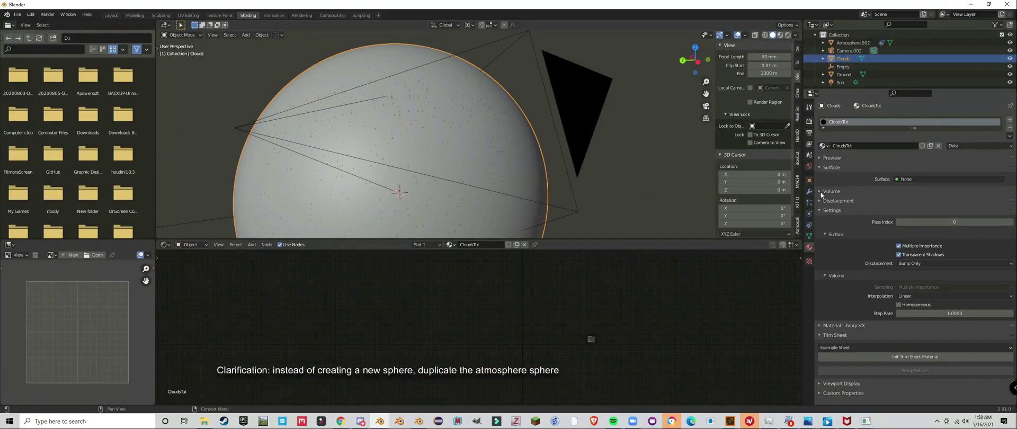
left_click(917, 263)
left_click(913, 269)
left_click(908, 314)
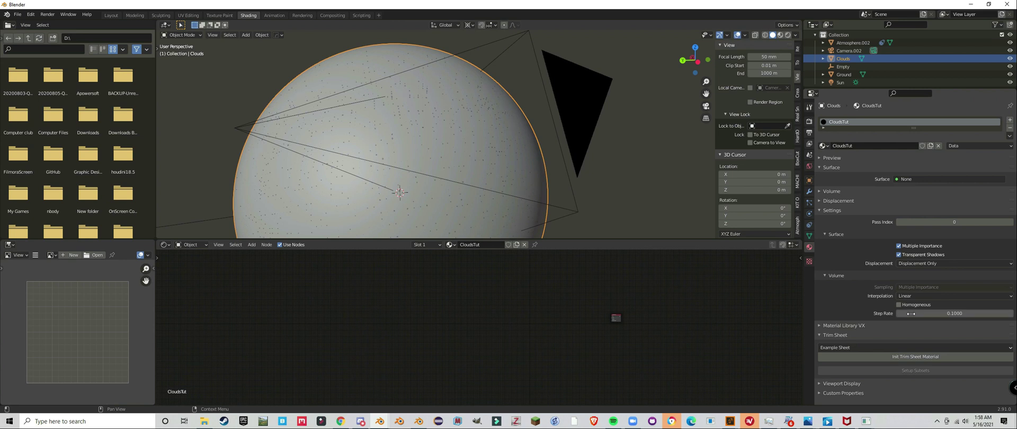
Step: Confirm the render Volumes step rates are 0.01, then return to the material settings
scroll(495, 161, "up", 3)
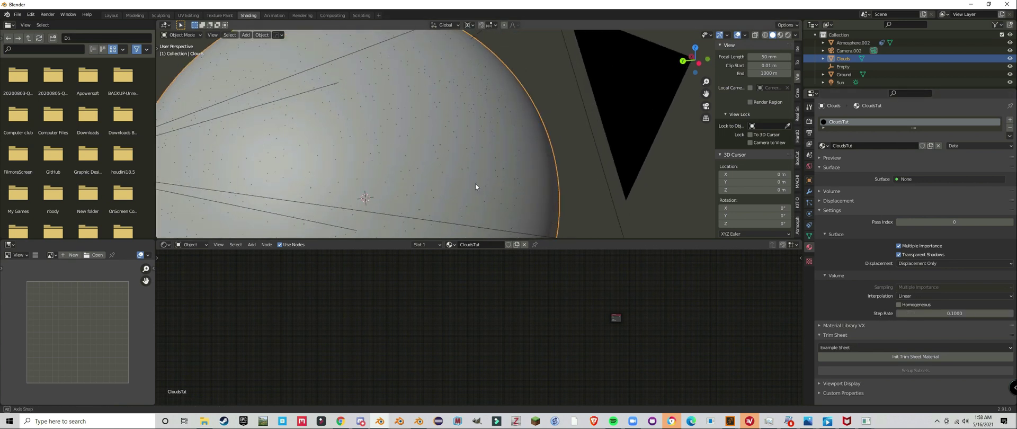
left_click(809, 121)
scroll(840, 306, "down", 10)
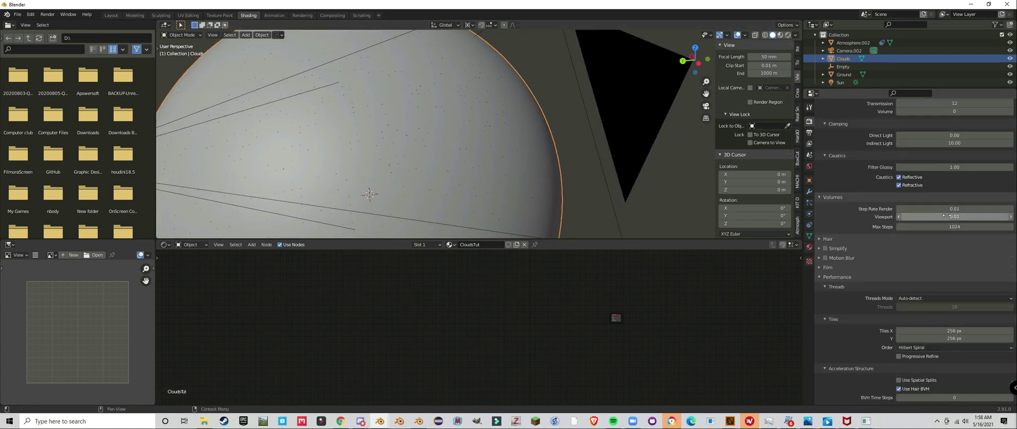
left_click(809, 247)
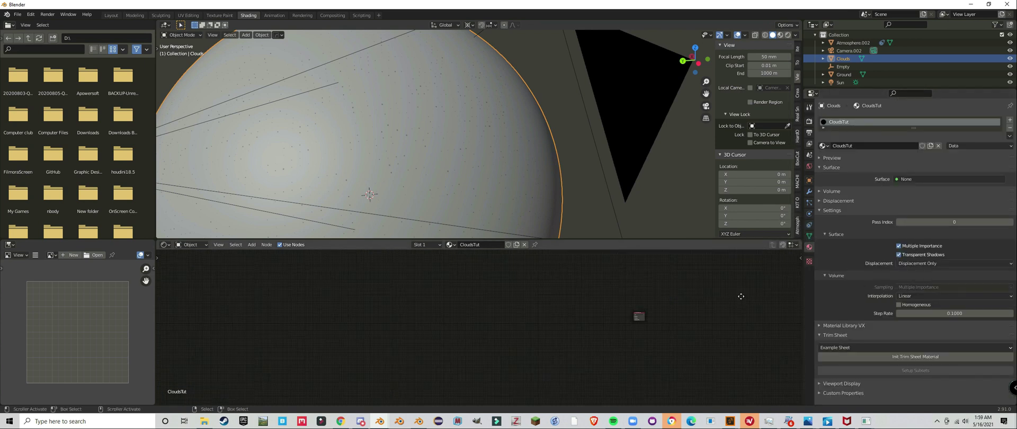
Step: Add a Texture Coordinate node and a Length vector math node
key("shift+a")
left_click(557, 242)
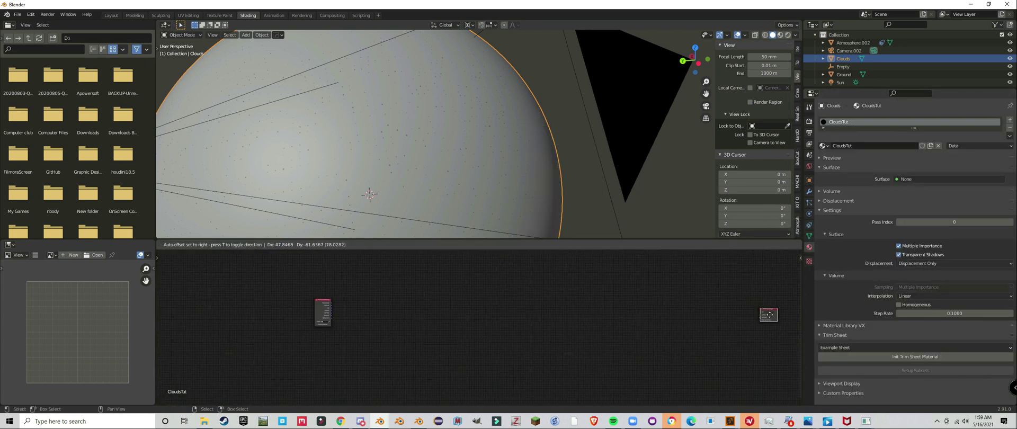
left_click(447, 359)
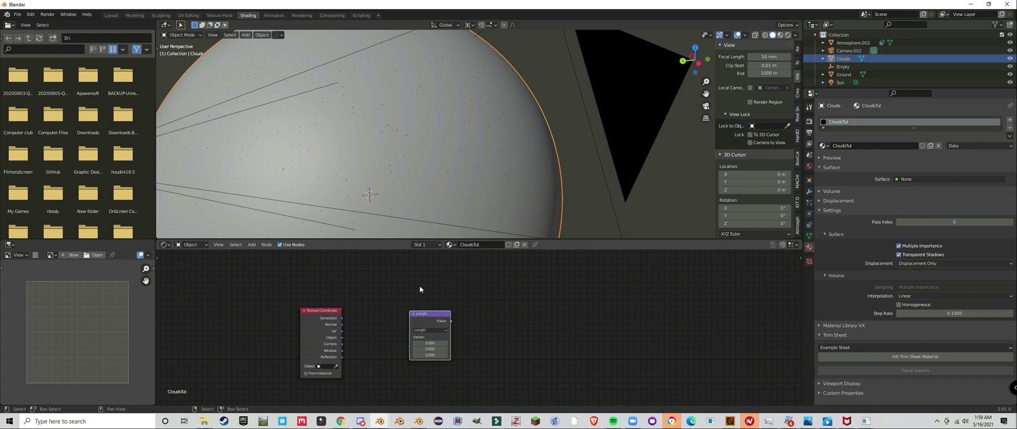
scroll(418, 315, "down", 2)
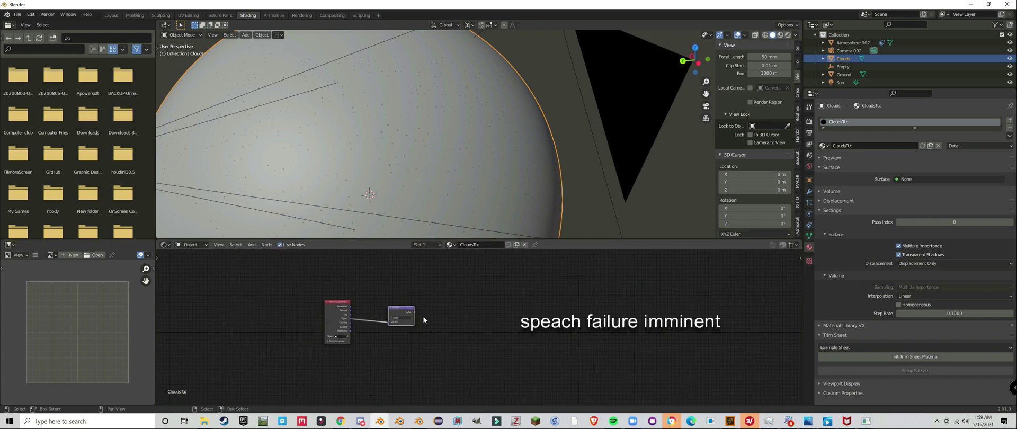
Step: Add a Math node after Length and tidy the positions of the Length and Math nodes
key("shift+a")
left_click(456, 265)
left_click(464, 302)
scroll(391, 307, "up", 2)
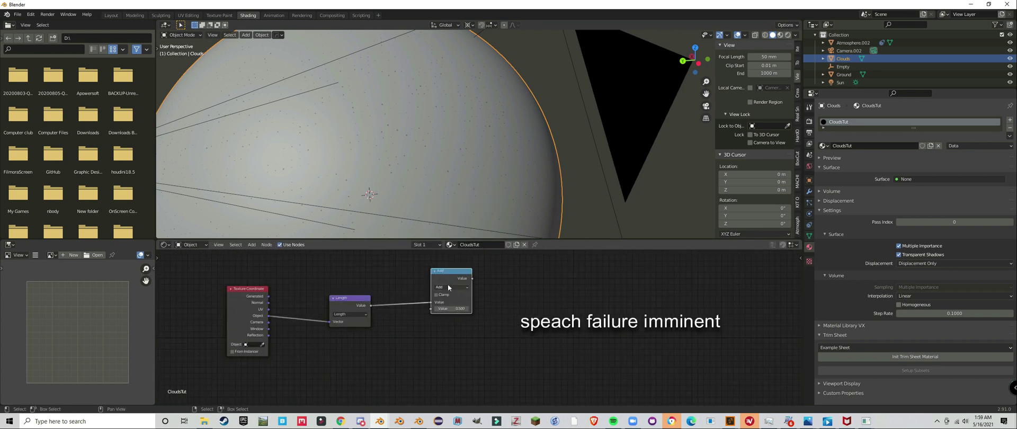
left_click_drag(451, 278, 449, 291)
left_click_drag(358, 296, 351, 295)
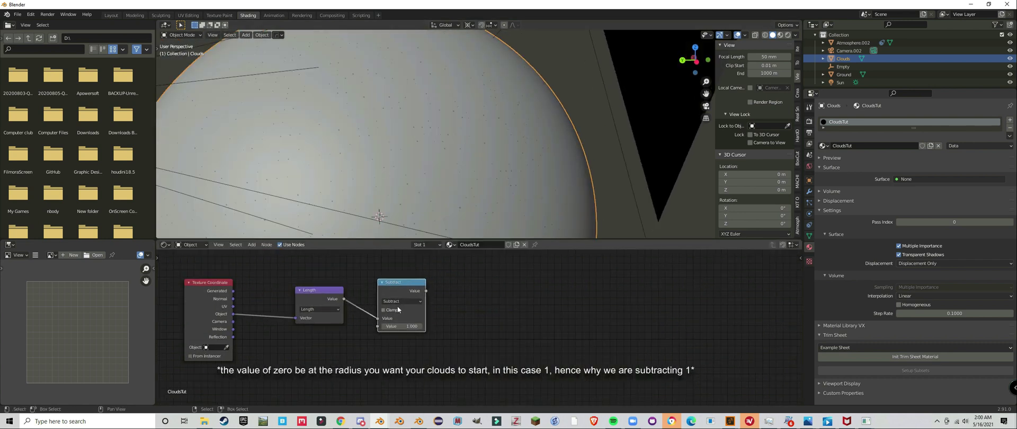
Step: Duplicate the Subtract node and set the copy to Maximum with 0
key("shift+d")
scroll(424, 307, "up", 2)
left_click(480, 295)
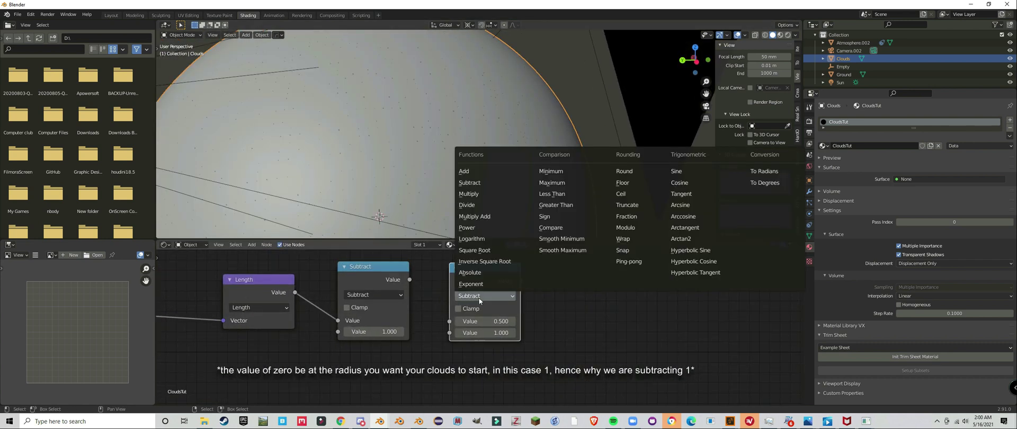
left_click(550, 175)
scroll(420, 307, "down", 5)
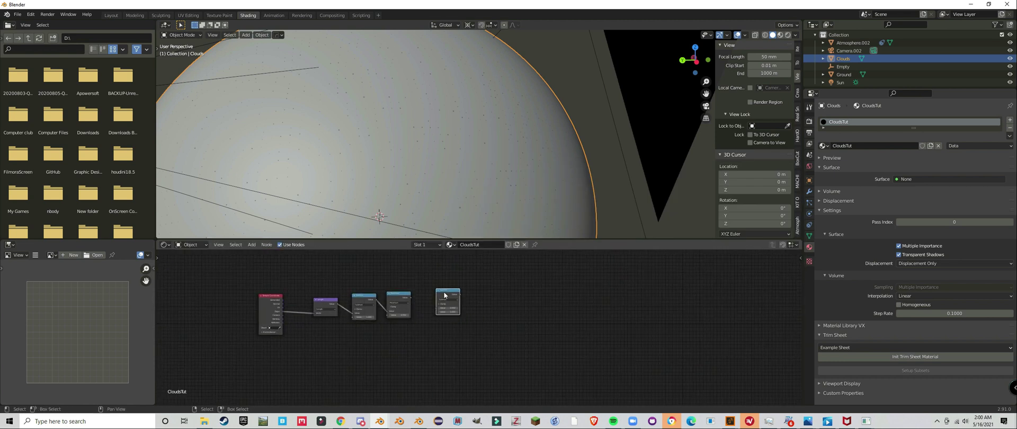
scroll(403, 310, "up", 2)
middle_click_drag(479, 230, 509, 223)
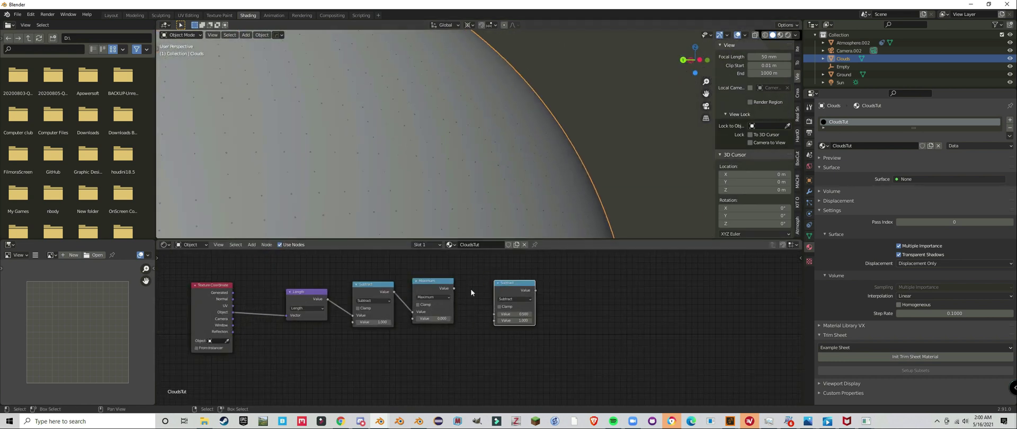
Step: Switch the last Math node to Divide and add a Value node set to 0.5
left_click(508, 301)
left_click(508, 318)
key("shift+a")
left_click(403, 347)
left_click(392, 355)
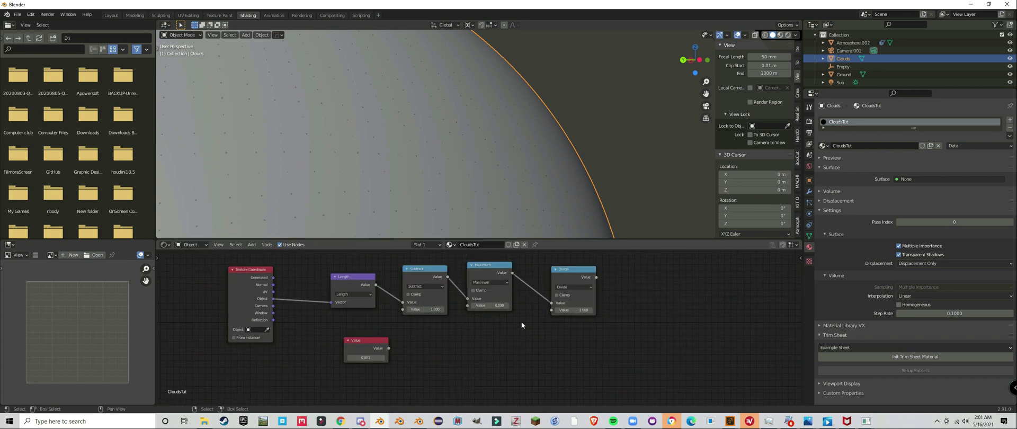
Step: Add a Displacement node to the right of the gradient graph
scroll(522, 325, "down", 4)
key("shift+a")
mouse_move(462, 374)
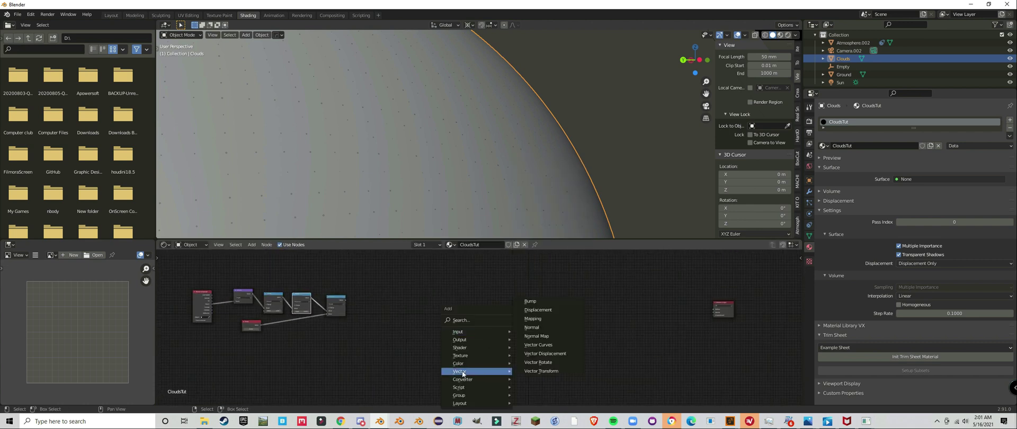
left_click(538, 310)
left_click(615, 329)
key("Home")
Step: Link Value to Height and Displacement into the Material Output's Displacement socket
left_click_drag(628, 334, 628, 334)
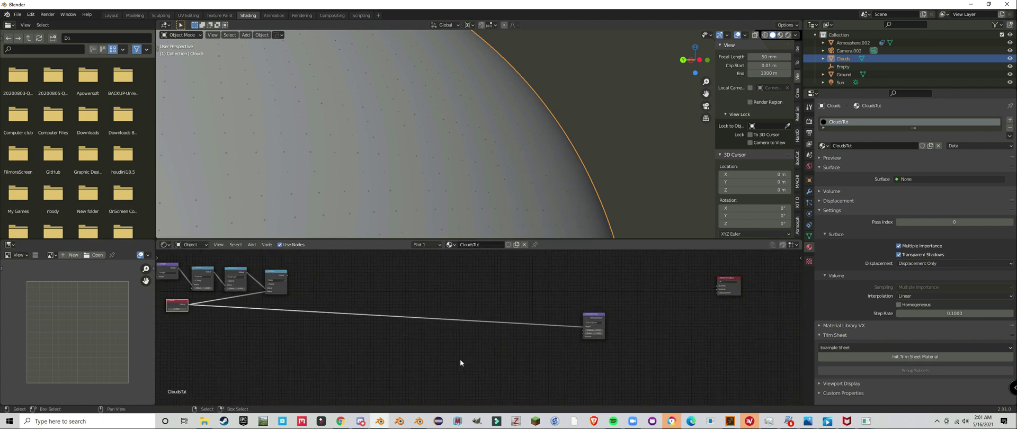
scroll(463, 359, "up", 2)
scroll(503, 349, "down", 2)
scroll(536, 337, "up", 2)
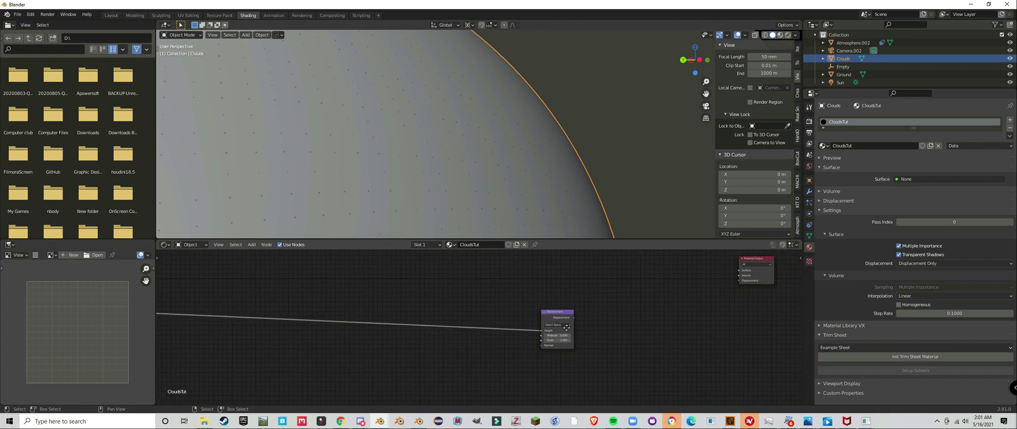
left_click_drag(573, 318, 739, 281)
scroll(404, 345, "down", 4)
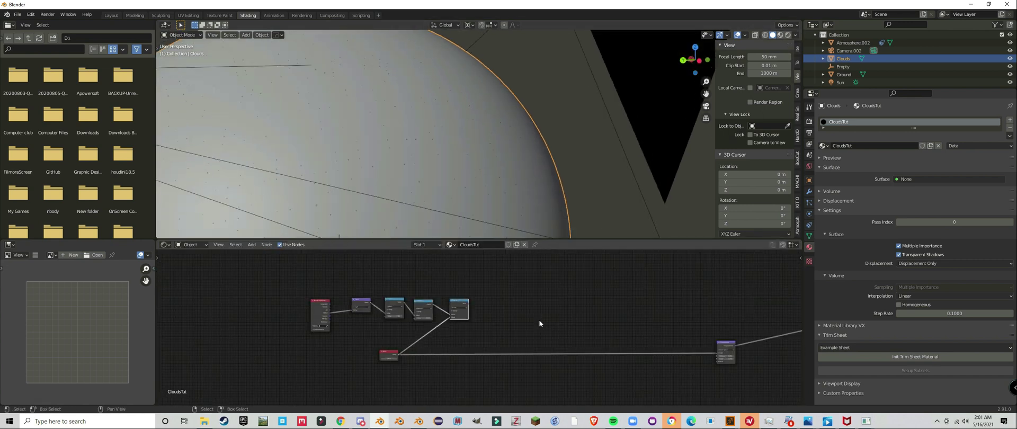
middle_click_drag(539, 323, 473, 328)
left_click_drag(228, 306, 388, 332)
scroll(413, 344, "up", 2)
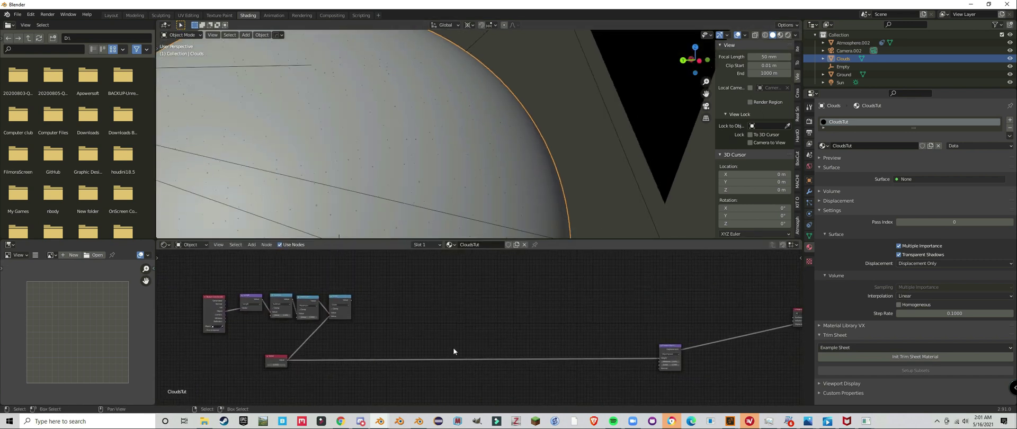
scroll(408, 295, "down", 2)
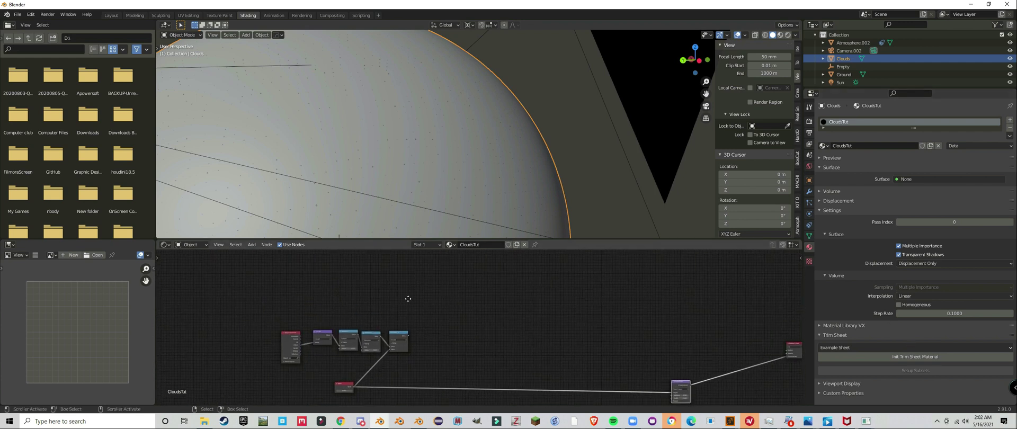
scroll(635, 352, "up", 2)
Step: Add a Mapping node and an Image Texture, linking Mapping's vector into the texture
left_click(398, 291)
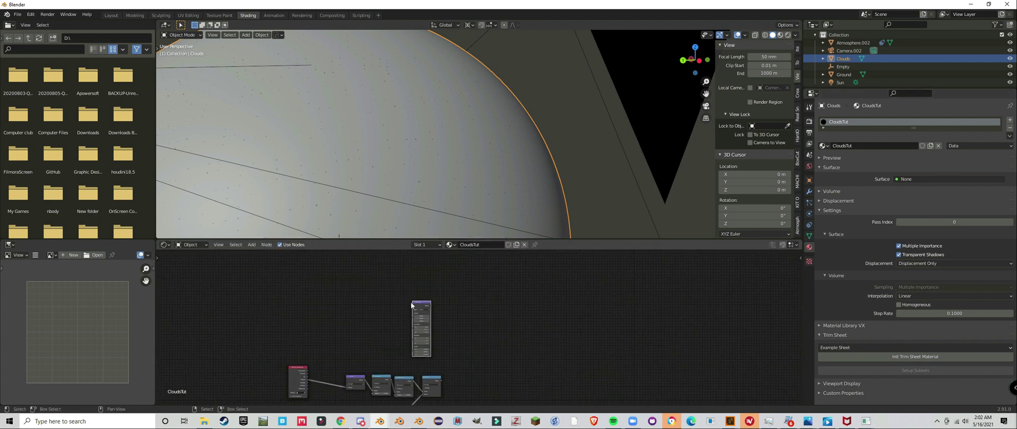
key("shift+a")
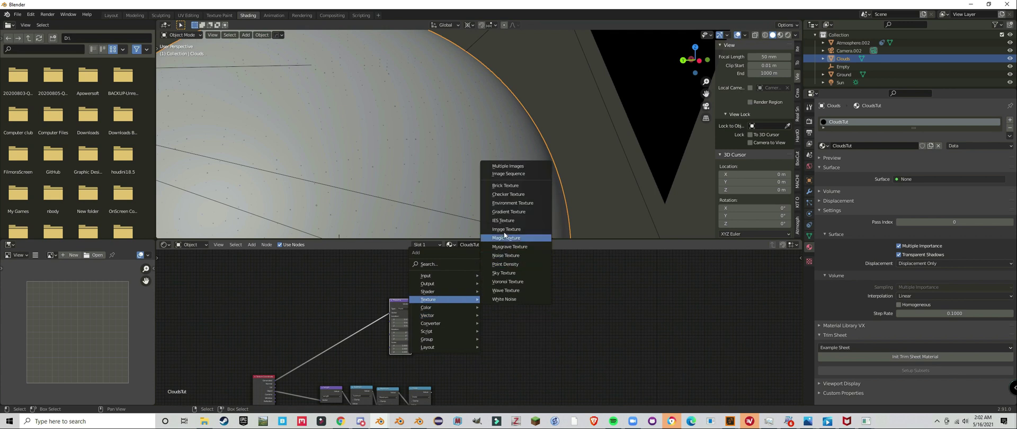
left_click(524, 215)
middle_click_drag(418, 304, 371, 297)
scroll(541, 310, "up", 3)
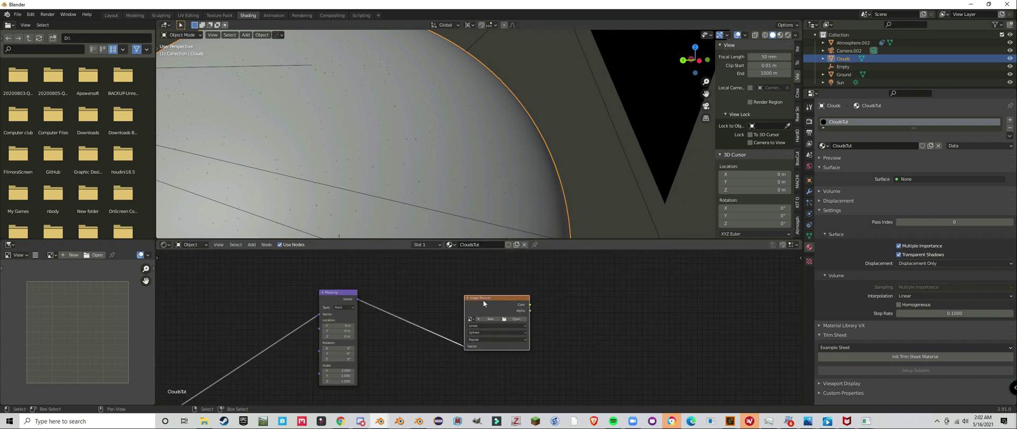
left_click_drag(518, 313, 477, 313)
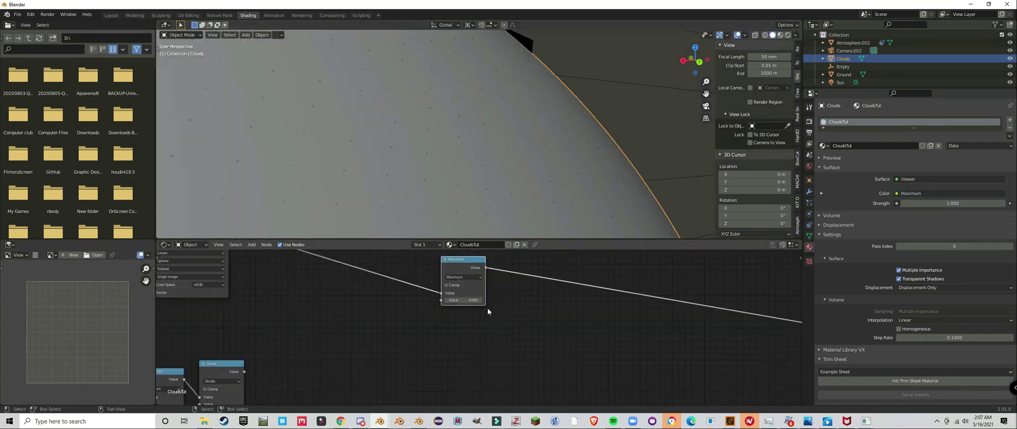
Step: Connect the Divide result into the Subtract node after the image texture
scroll(446, 294, "down", 3)
scroll(469, 361, "up", 2)
left_click_drag(379, 352, 472, 359)
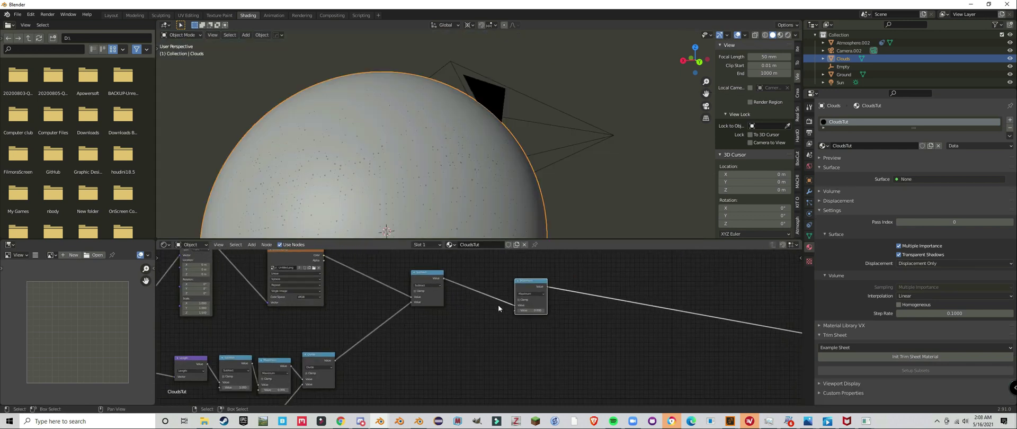
scroll(498, 305, "down", 3)
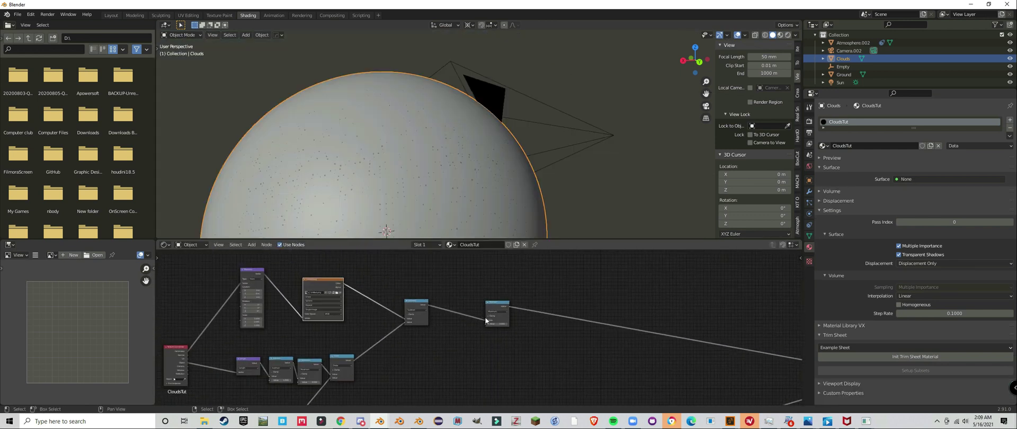
middle_click_drag(486, 319, 470, 308, "ctrl")
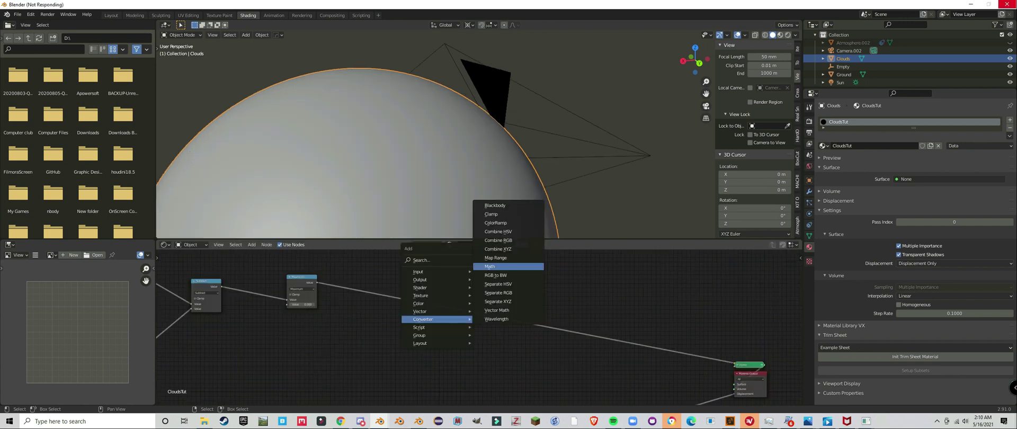
Step: Add a Multiply math node after the Maximum node
left_click(511, 263)
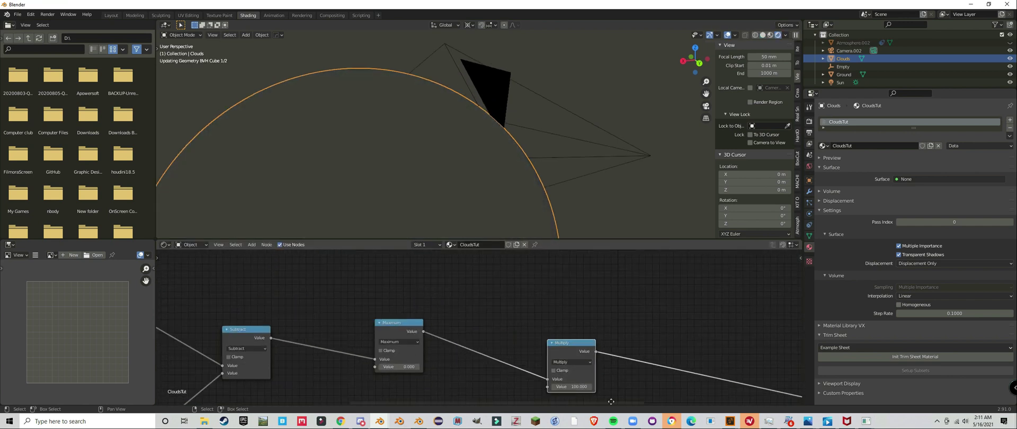
middle_click_drag(611, 402, 672, 395)
scroll(588, 180, "up", 5)
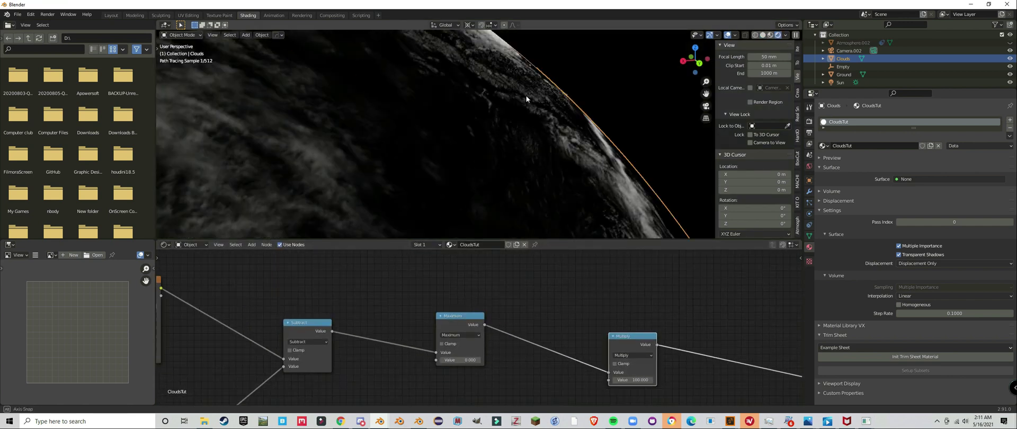
mouse_move(513, 155)
middle_mouse_down()
mouse_move(498, 171)
mouse_move(391, 143)
mouse_move(509, 82)
middle_mouse_up()
scroll(509, 318, "down", 3)
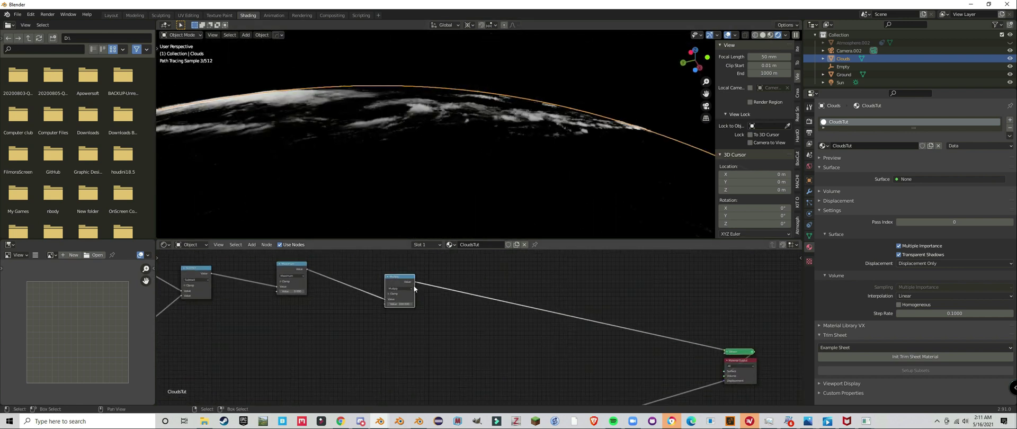
Step: Add a Volume Scatter shader and connect it to the Material Output's Volume input
key("shift+a")
mouse_move(422, 296)
left_click(509, 247)
left_click(497, 339)
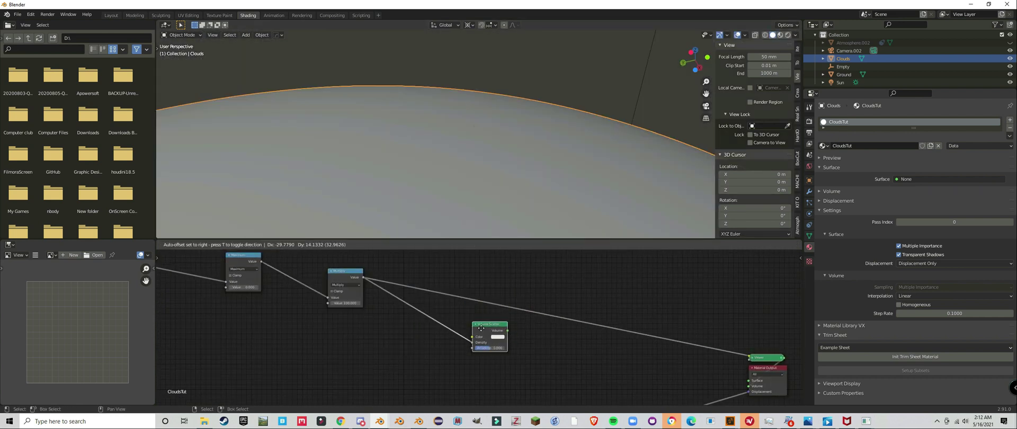
left_click_drag(754, 391, 754, 391)
scroll(528, 343, "up", 1)
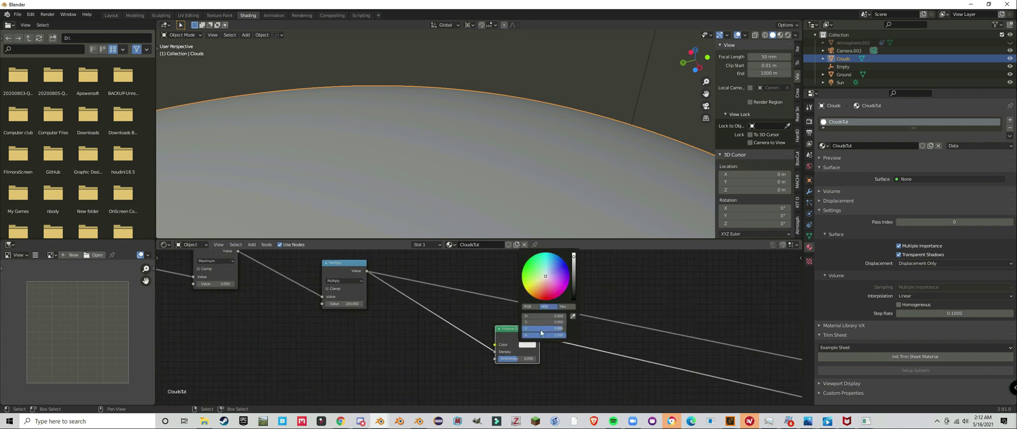
scroll(583, 358, "up", 1)
Step: Preview the clouds in rendered view with Multiply at 5000, then open Output Properties
key("z")
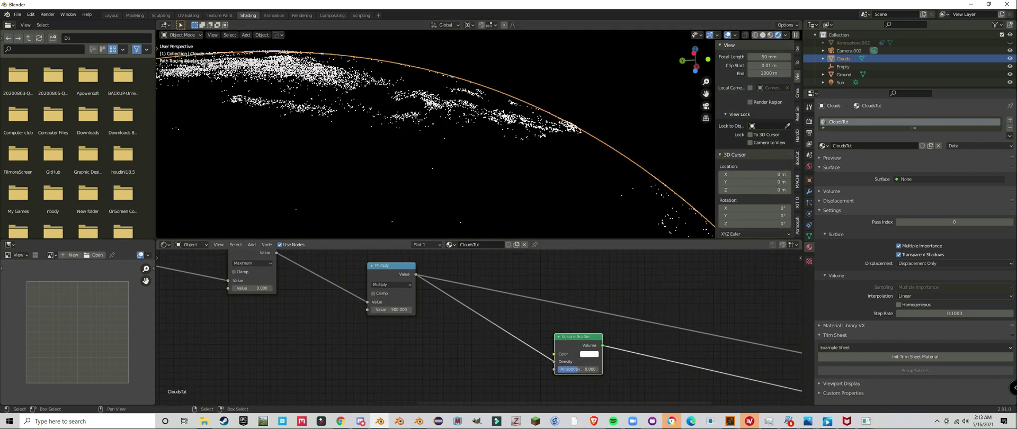
middle_click_drag(597, 231, 361, 164)
key("ctrl+z")
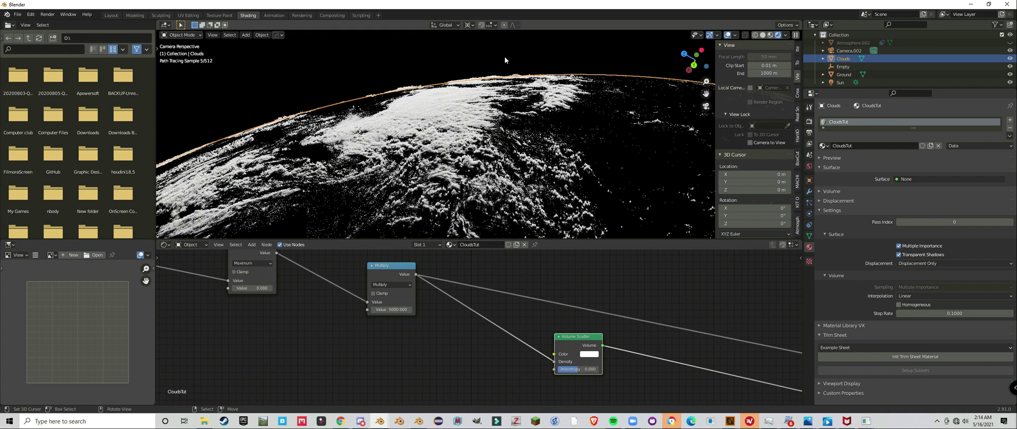
left_click(437, 53)
middle_click_drag(436, 53, 464, 150)
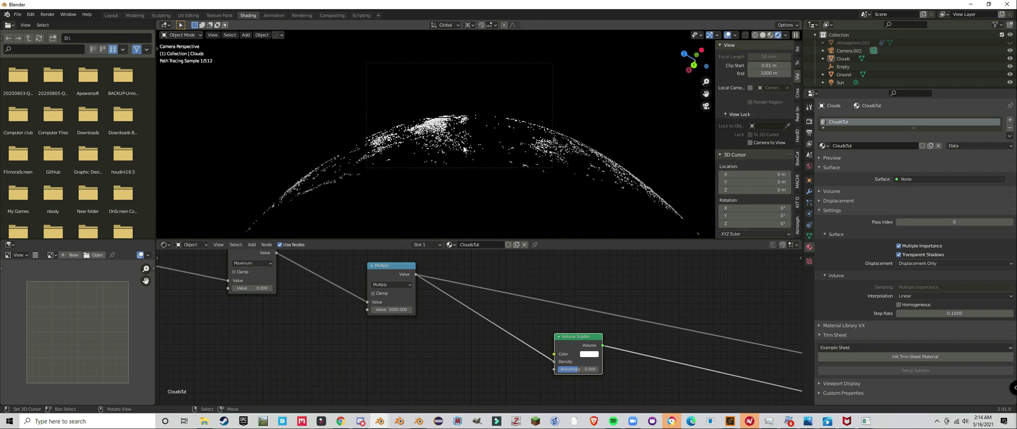
left_click(763, 35)
left_click(809, 121)
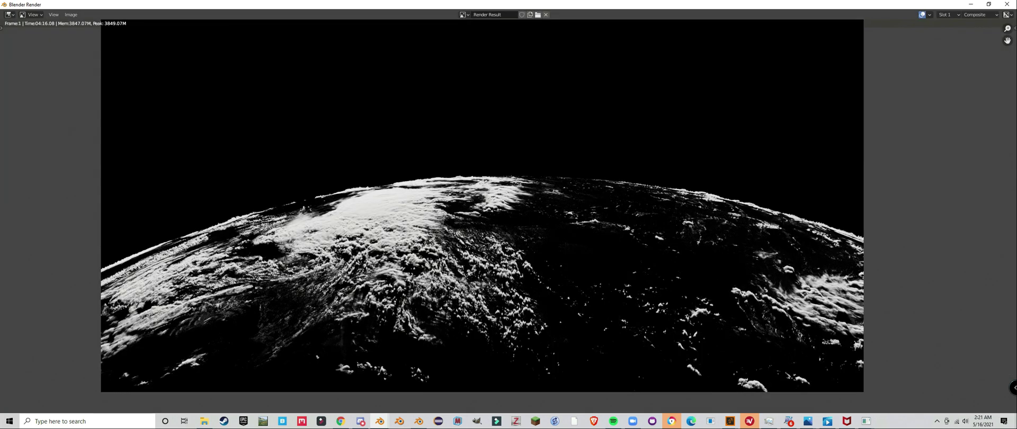
Step: Pan the rendered frame to inspect the white clouds over the planet horizon
middle_click_drag(466, 290, 513, 297)
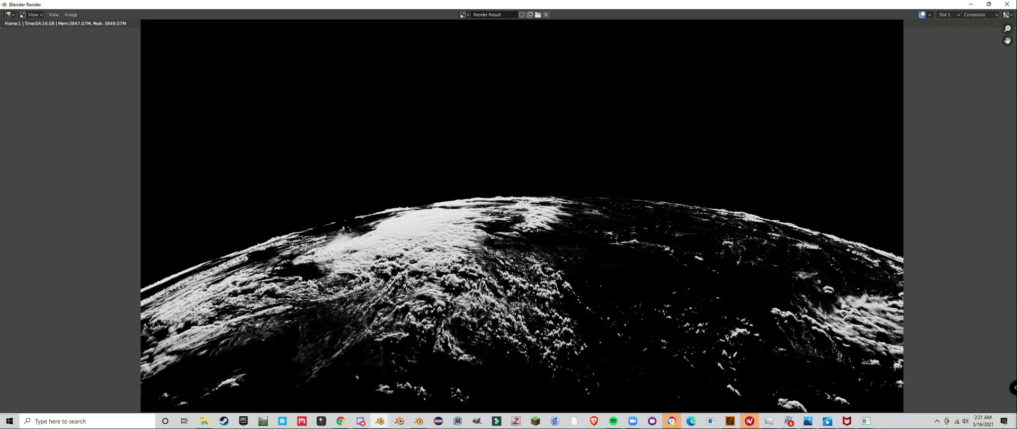